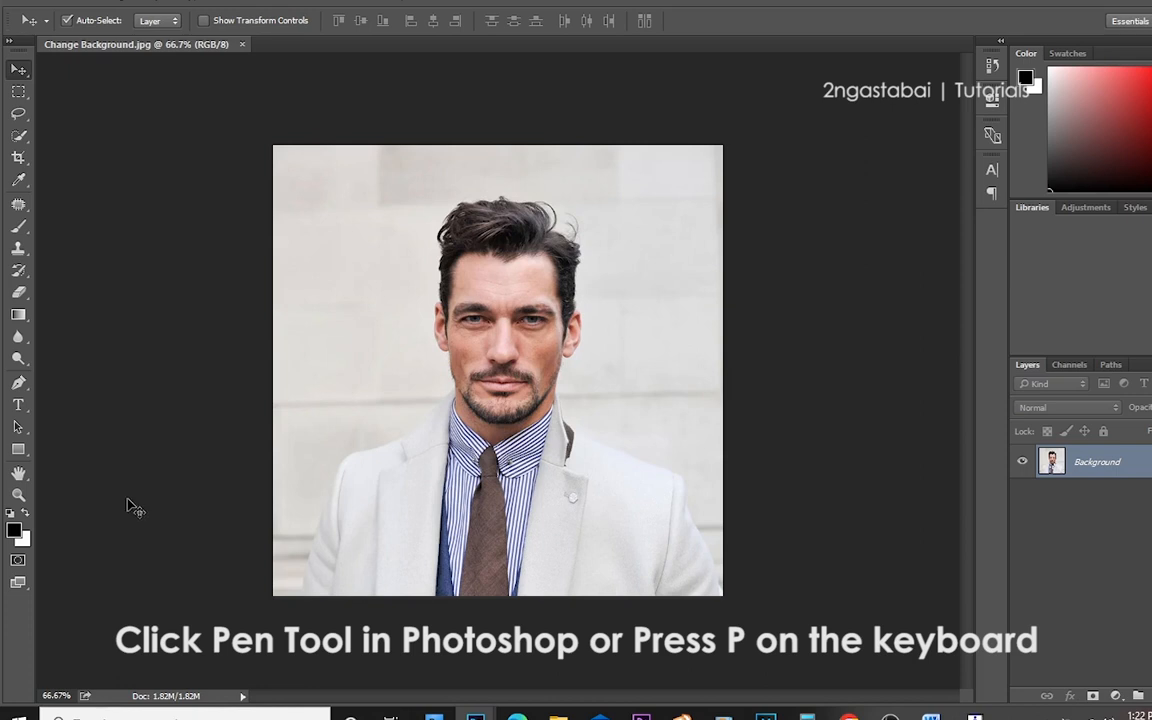
# - Start a Pen tool path at the photo's bottom edge and trace the man's left-hand jacket sleeve up to the shoulder, curving it to fit
pyautogui.click(19, 384)
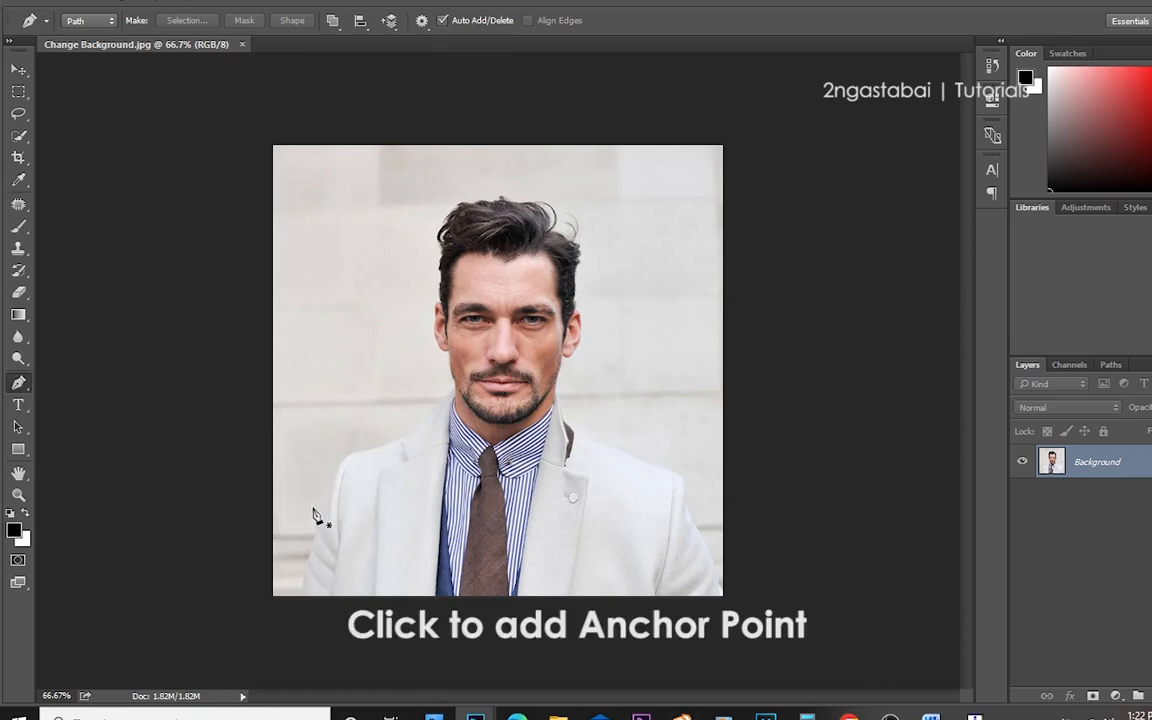
pyautogui.scroll(1, 313, 515)
pyautogui.moveTo(335, 530); pyautogui.dragTo(379, 507)
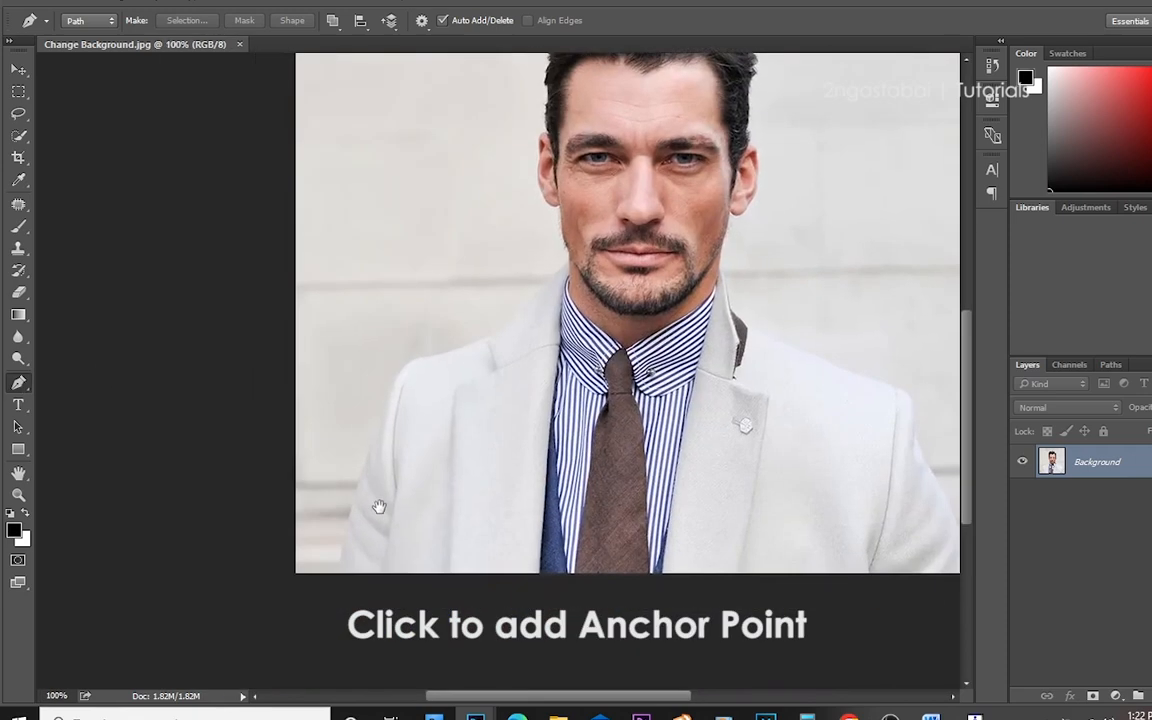
pyautogui.scroll(1, 370, 530)
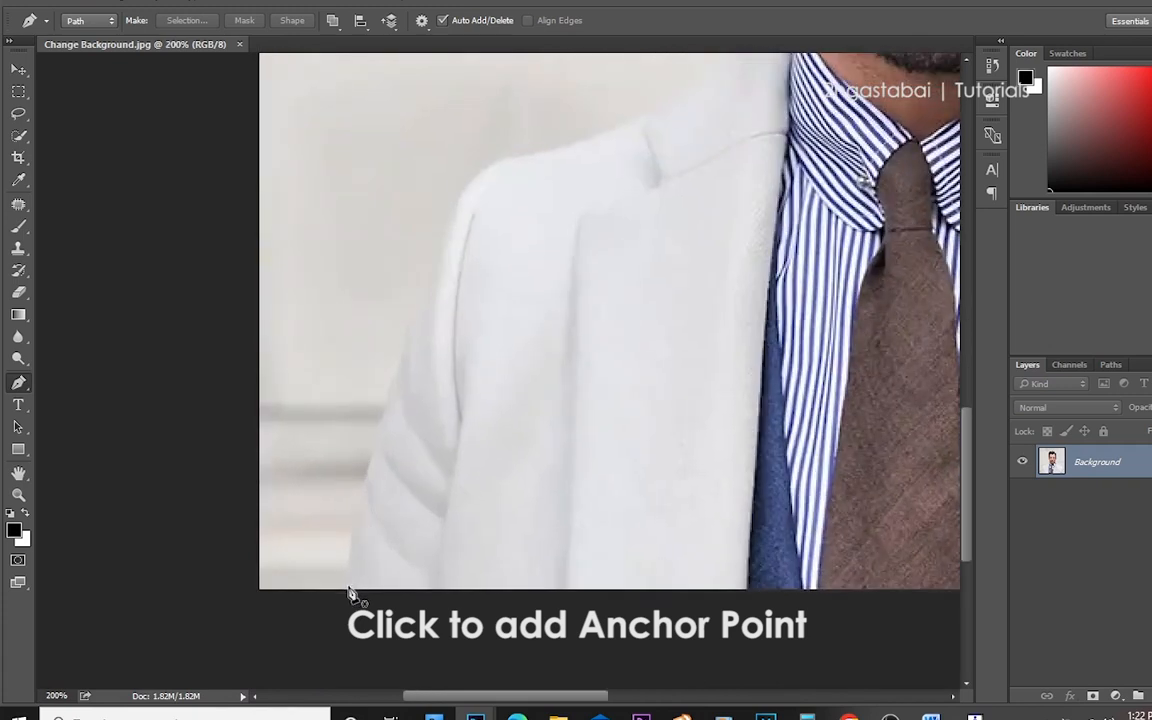
pyautogui.click(349, 587)
pyautogui.click(505, 161)
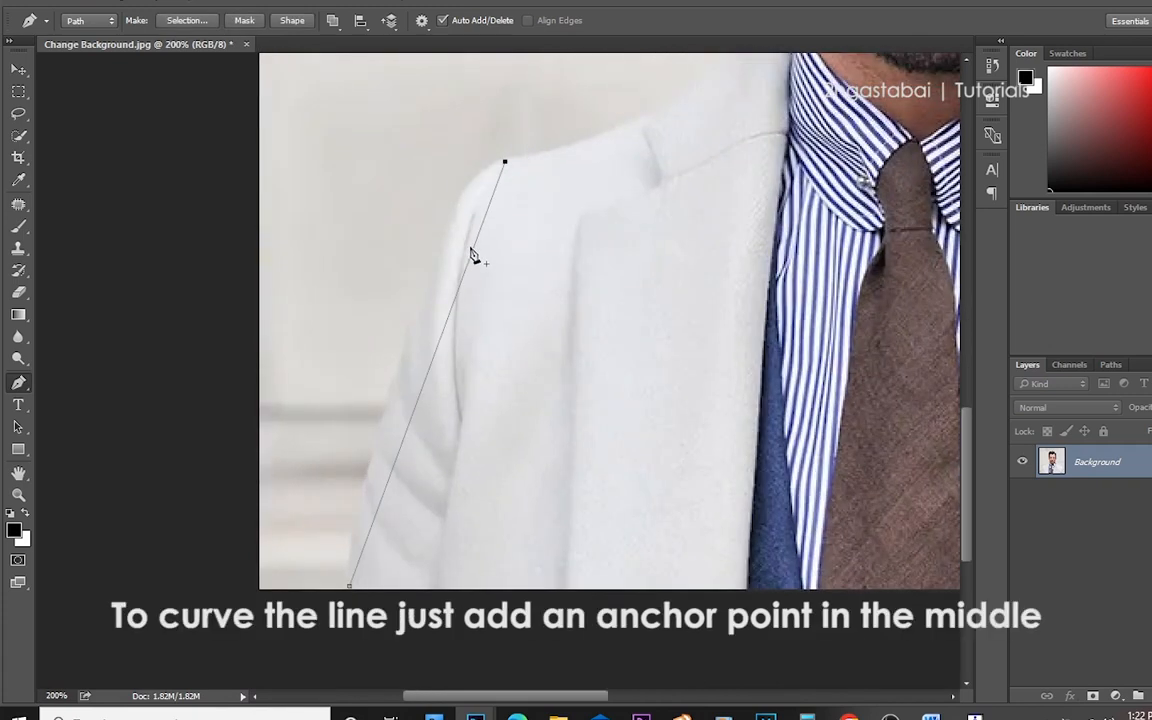
pyautogui.click(436, 350)
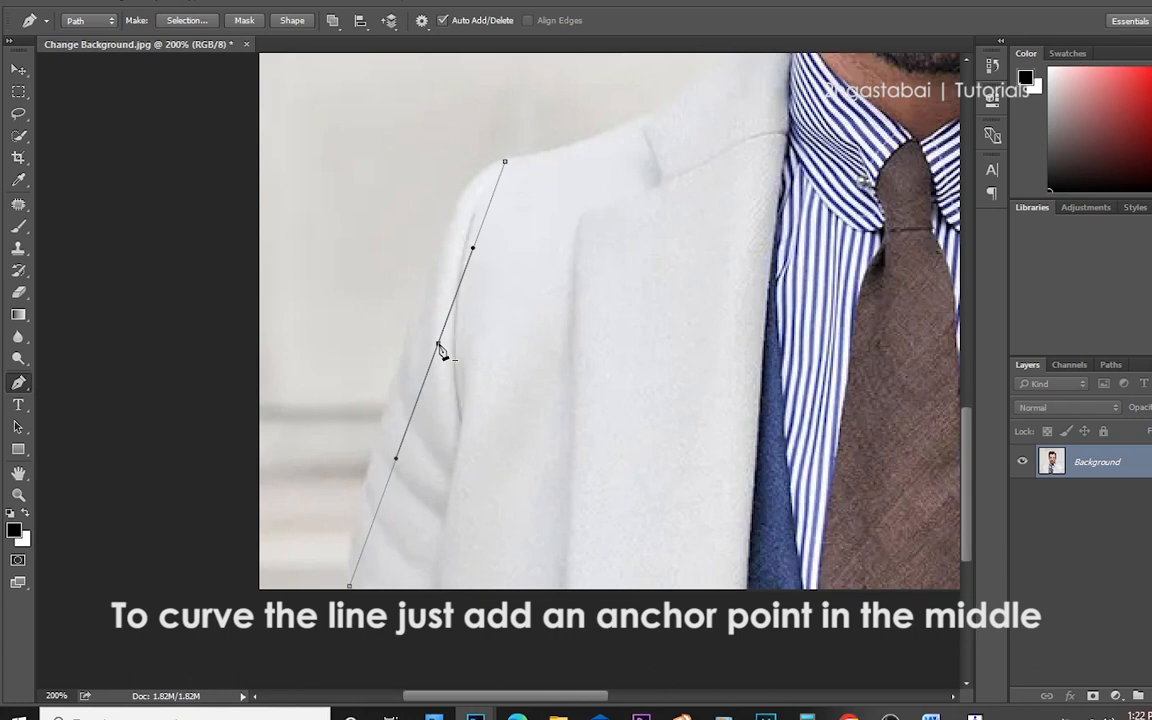
pyautogui.moveTo(438, 346); pyautogui.dragTo(413, 327)
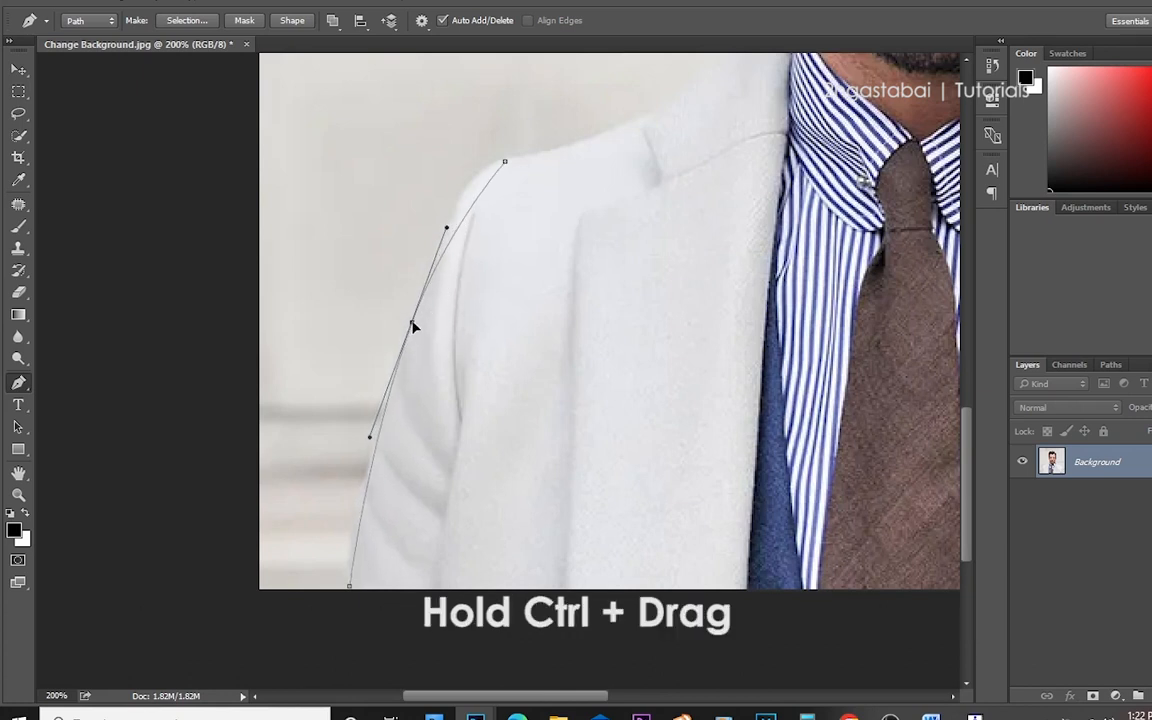
pyautogui.click(475, 196)
# - Continue the path along the left-hand shoulder to the neck, adding and adjusting anchor points to follow the jacket collar
pyautogui.scroll(5, 509, 244)
pyautogui.hscroll(5, 509, 244)
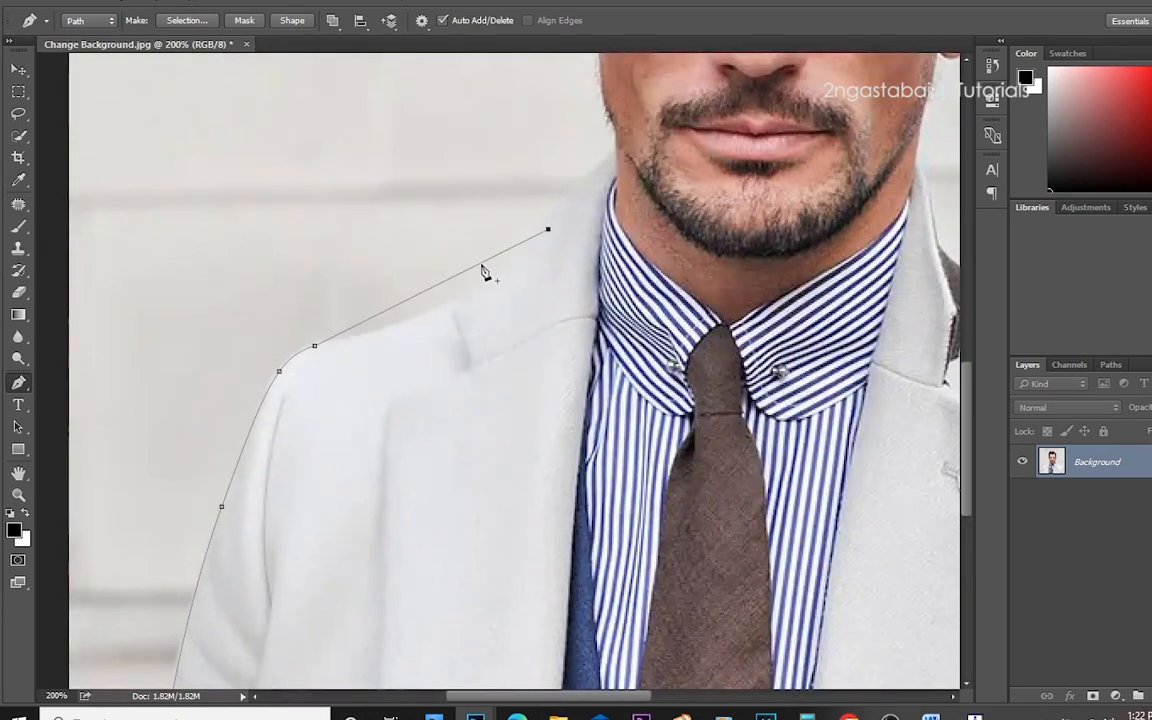
pyautogui.moveTo(481, 265); pyautogui.dragTo(416, 388)
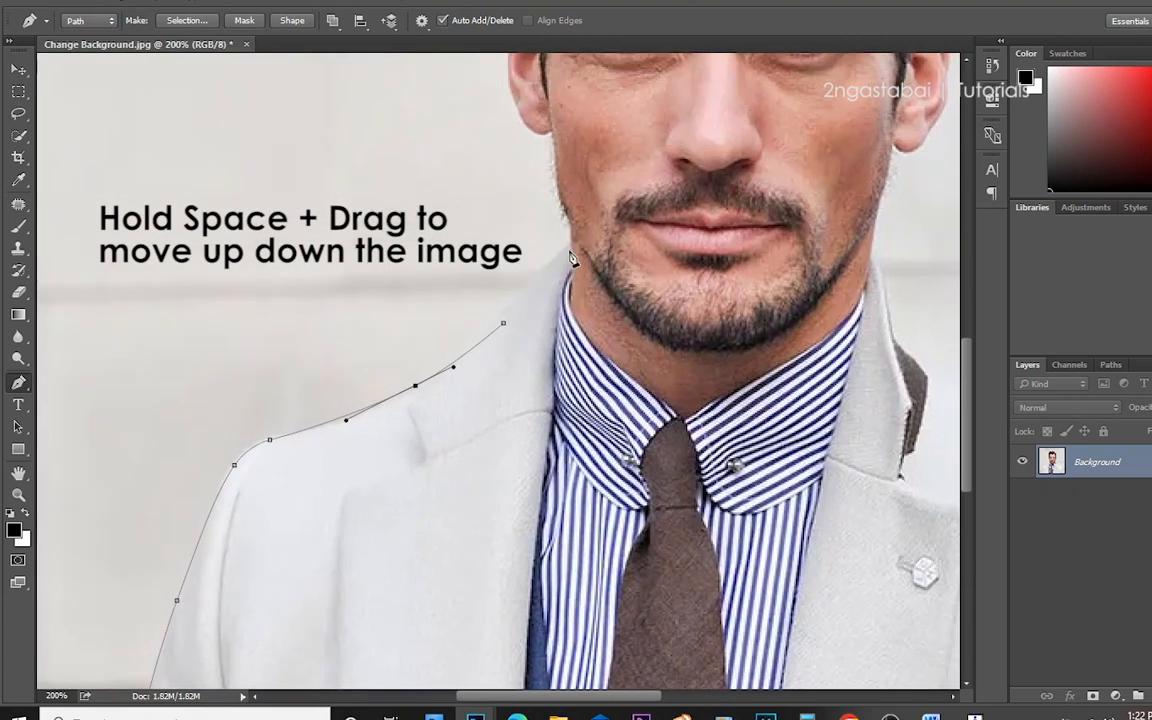
pyautogui.moveTo(571, 247); pyautogui.dragTo(546, 264)
# - Trace the path up the jaw and around the left-hand ear, adjusting the anchor points to fit the outline
pyautogui.click(552, 130)
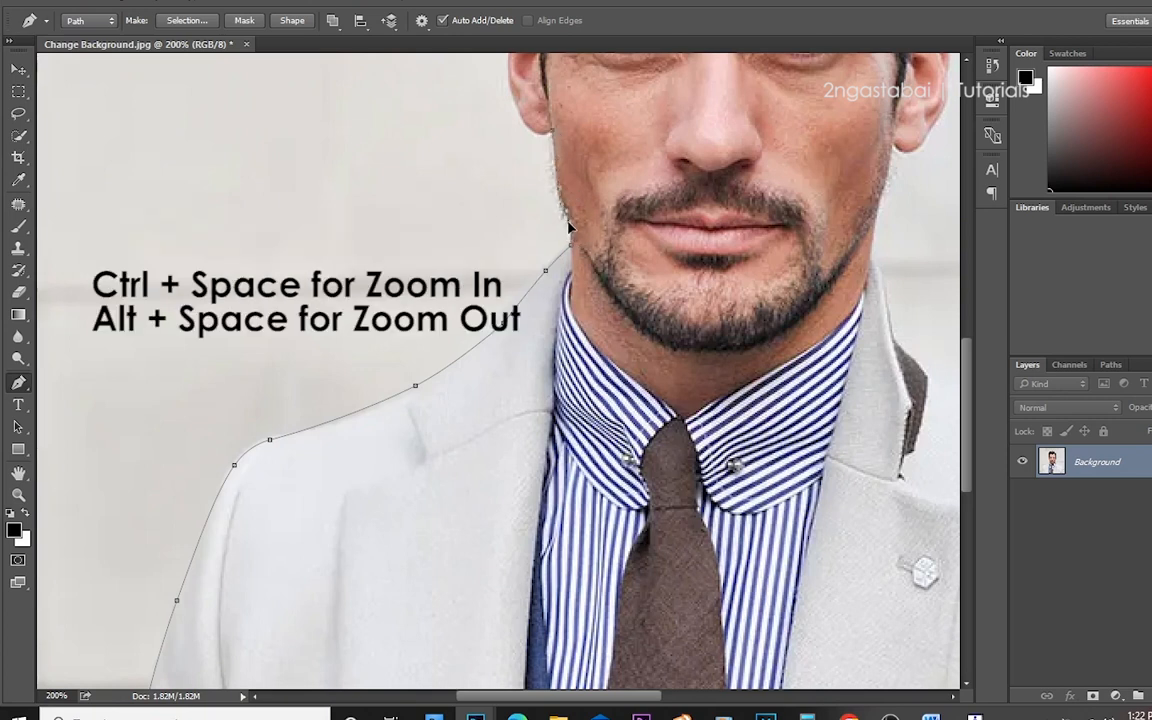
pyautogui.moveTo(547, 155); pyautogui.dragTo(585, 285)
pyautogui.keyDown('ctrl'); pyautogui.click(547, 180); pyautogui.keyUp('ctrl')
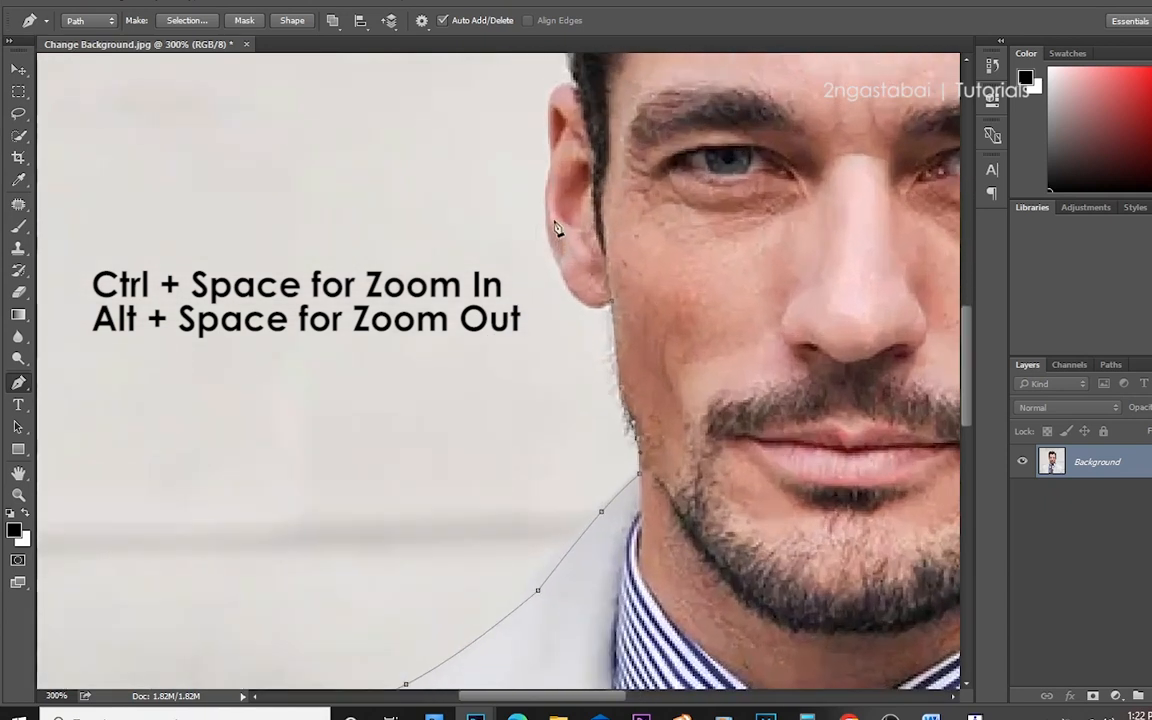
pyautogui.moveTo(545, 210); pyautogui.dragTo(585, 310)
pyautogui.moveTo(547, 233); pyautogui.dragTo(547, 393)
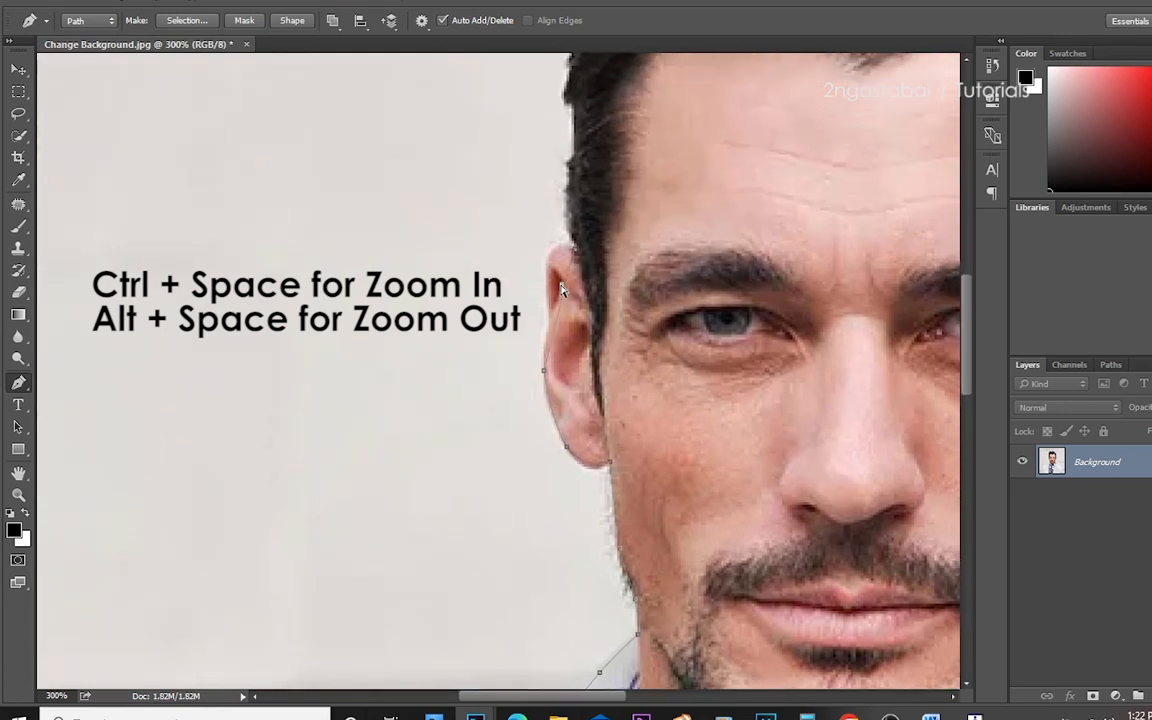
pyautogui.moveTo(563, 292); pyautogui.dragTo(550, 265)
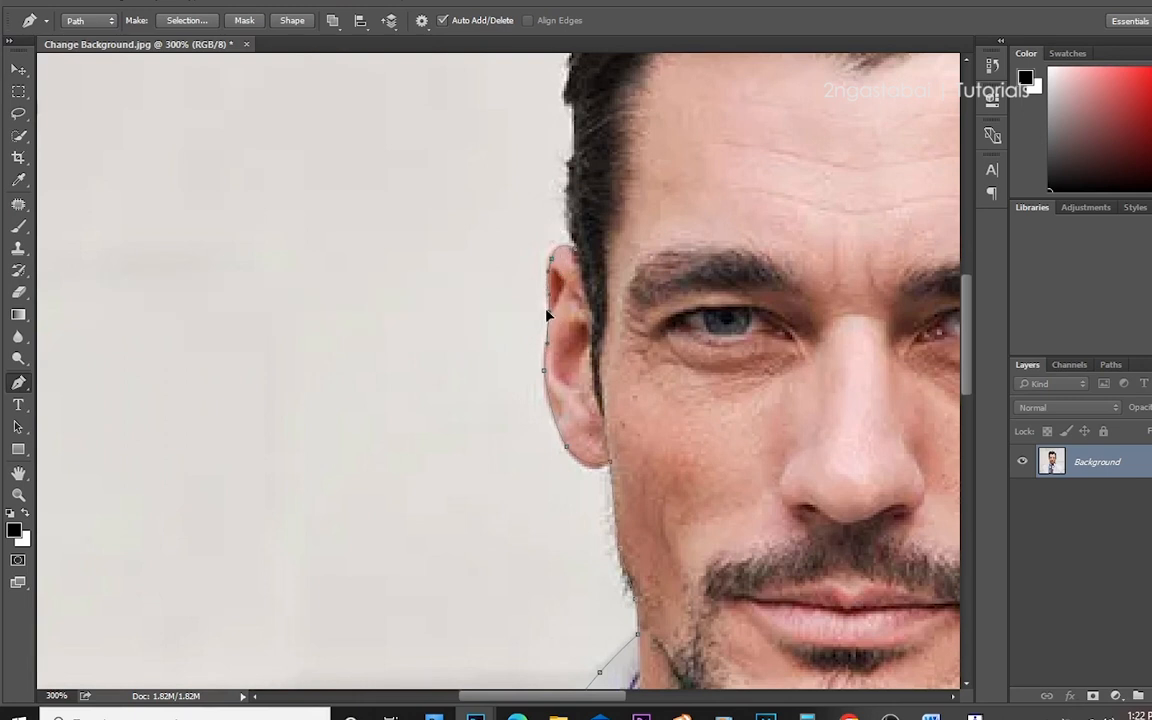
# - Extend the path from the top of the left-hand ear up the side of the hair
pyautogui.moveTo(555, 209); pyautogui.dragTo(551, 364)
pyautogui.click(551, 287)
pyautogui.click(552, 350)
pyautogui.moveTo(554, 240); pyautogui.dragTo(534, 355)
pyautogui.click(537, 265)
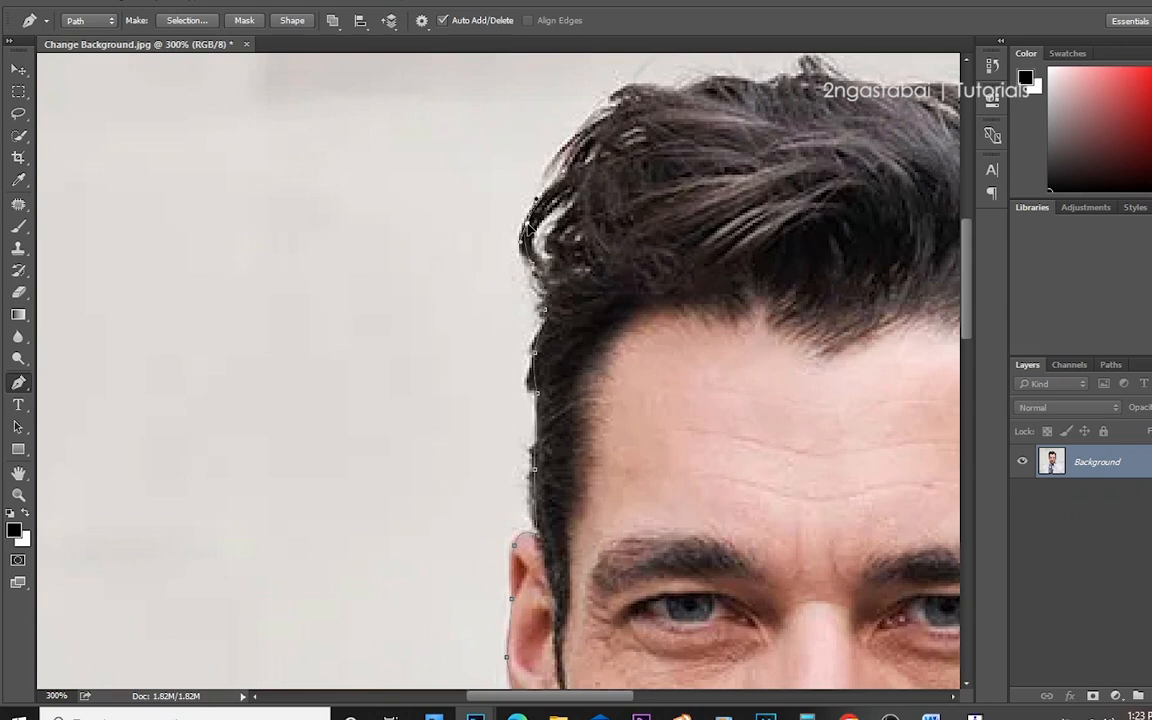
# - Trace the path over the top of the hair and down the other side around the right-hand ear
pyautogui.moveTo(730, 107); pyautogui.dragTo(610, 212)
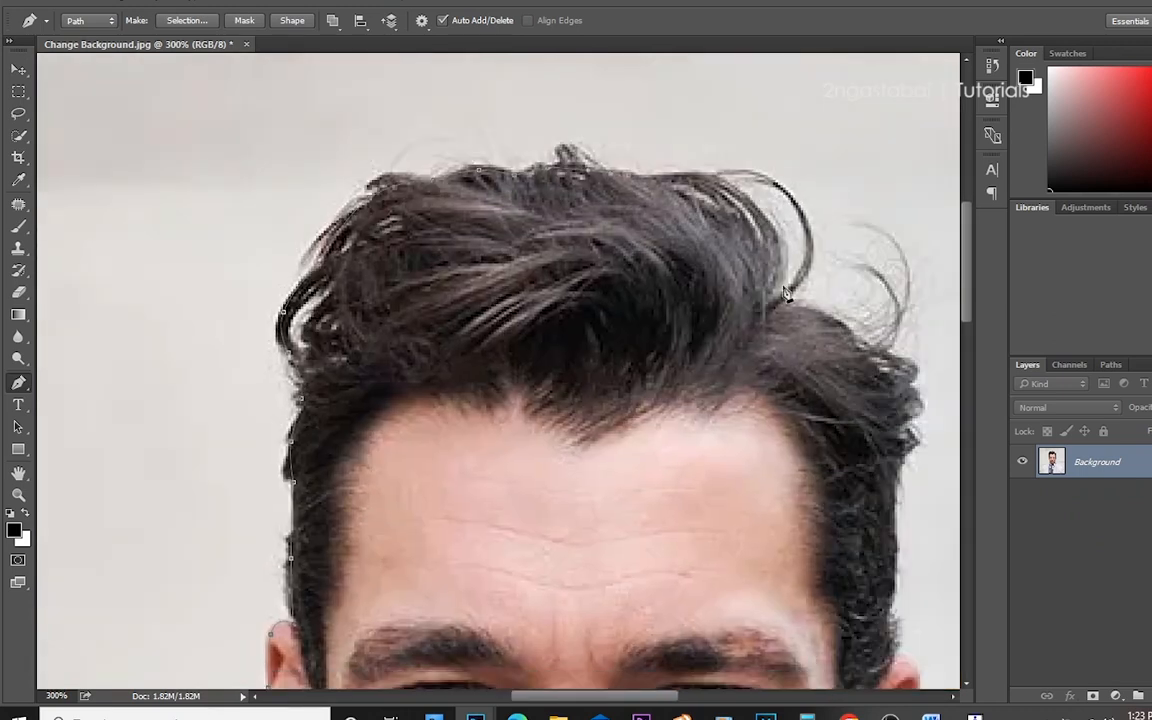
pyautogui.hscroll(3, 678, 181)
pyautogui.moveTo(800, 318); pyautogui.dragTo(715, 223)
pyautogui.scroll(-2, 815, 302)
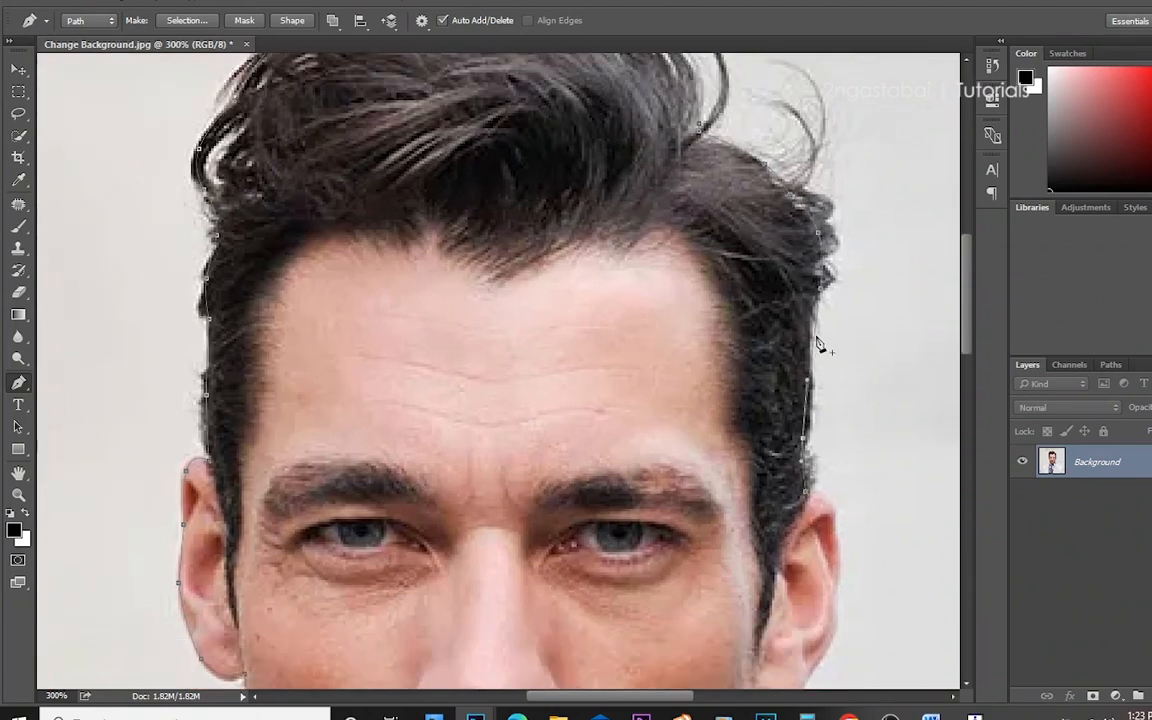
pyautogui.scroll(-3, 825, 355)
pyautogui.scroll(-3, 790, 415)
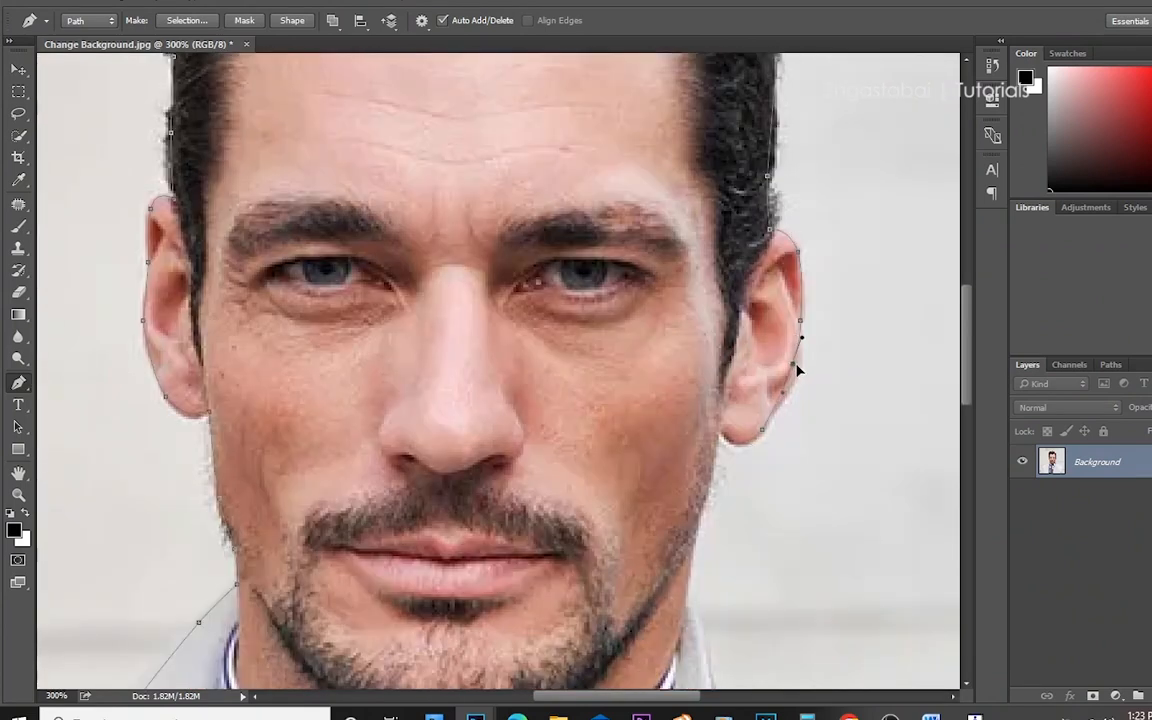
# - Continue the path from the right-hand earlobe down the jaw and neck to the jacket collar
pyautogui.click(722, 429)
pyautogui.moveTo(730, 514); pyautogui.dragTo(736, 360)
pyautogui.click(693, 449)
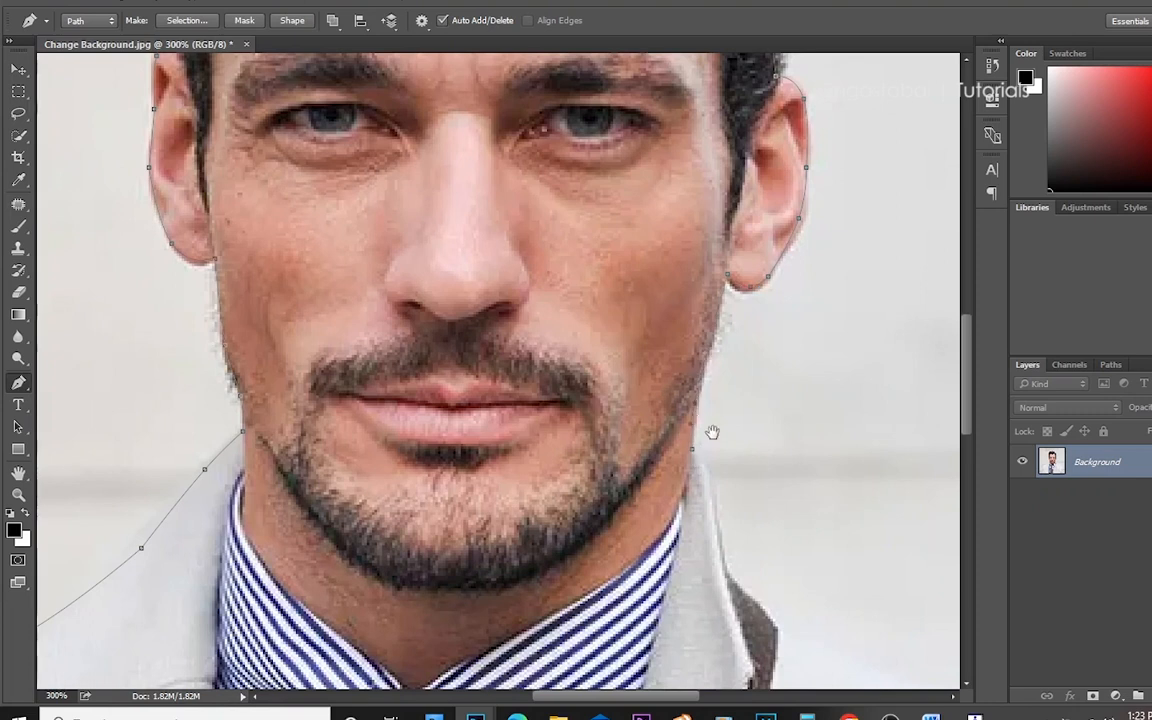
pyautogui.moveTo(736, 577); pyautogui.dragTo(723, 442)
pyautogui.click(708, 425)
pyautogui.moveTo(694, 371); pyautogui.dragTo(698, 374)
pyautogui.moveTo(781, 514); pyautogui.dragTo(715, 429)
pyautogui.click(708, 421)
# - Trace the right-hand shoulder from the collar to the top of the sleeve, curving the path around the shoulder corner
pyautogui.moveTo(850, 560); pyautogui.dragTo(600, 416)
pyautogui.click(887, 447)
pyautogui.moveTo(787, 408); pyautogui.dragTo(788, 412)
pyautogui.moveTo(949, 602); pyautogui.dragTo(589, 386)
pyautogui.moveTo(575, 274); pyautogui.dragTo(588, 303)
pyautogui.click(586, 372)
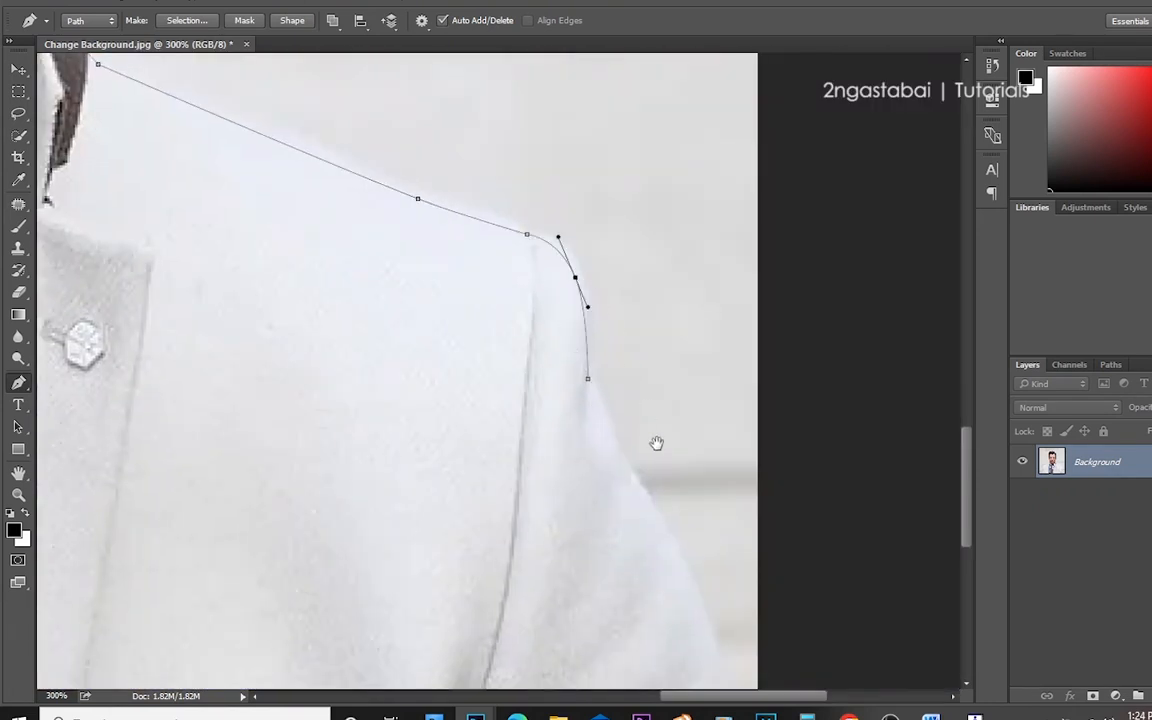
# - Extend the path down the right-hand sleeve to the photo's bottom corner and bend it with two added anchor points
pyautogui.moveTo(670, 461); pyautogui.dragTo(666, 300)
pyautogui.click(750, 609)
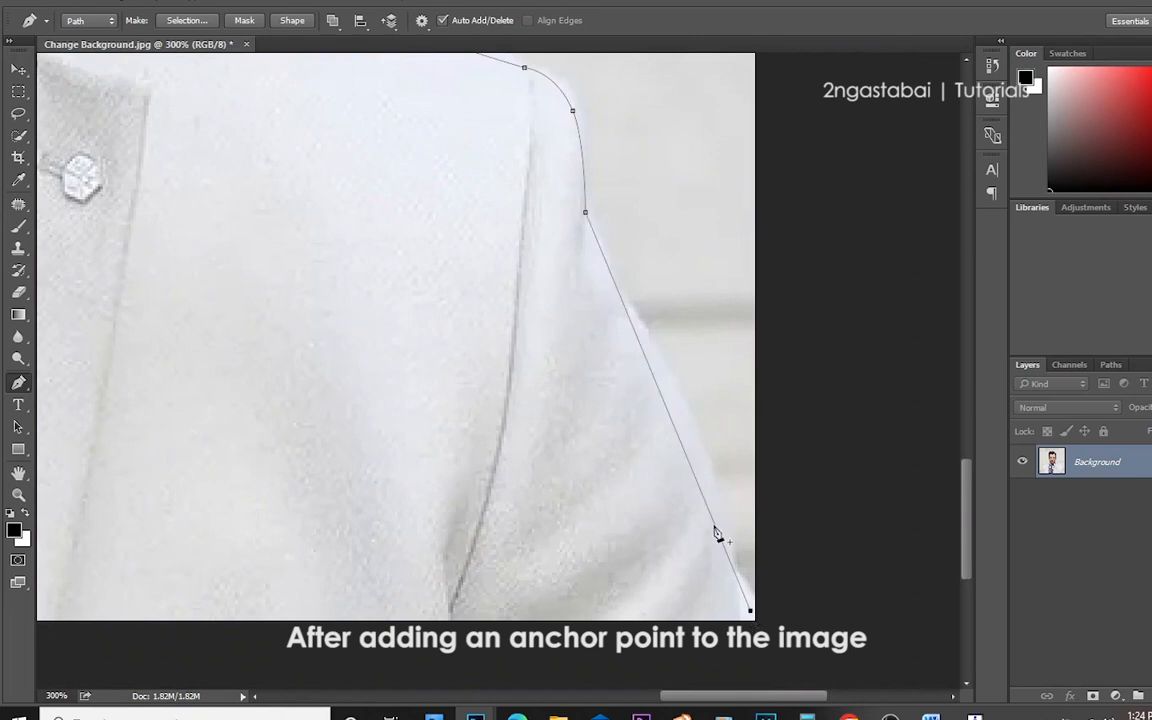
pyautogui.click(709, 511)
pyautogui.moveTo(709, 510); pyautogui.dragTo(715, 492)
pyautogui.click(640, 324)
pyautogui.moveTo(641, 326); pyautogui.dragTo(621, 314)
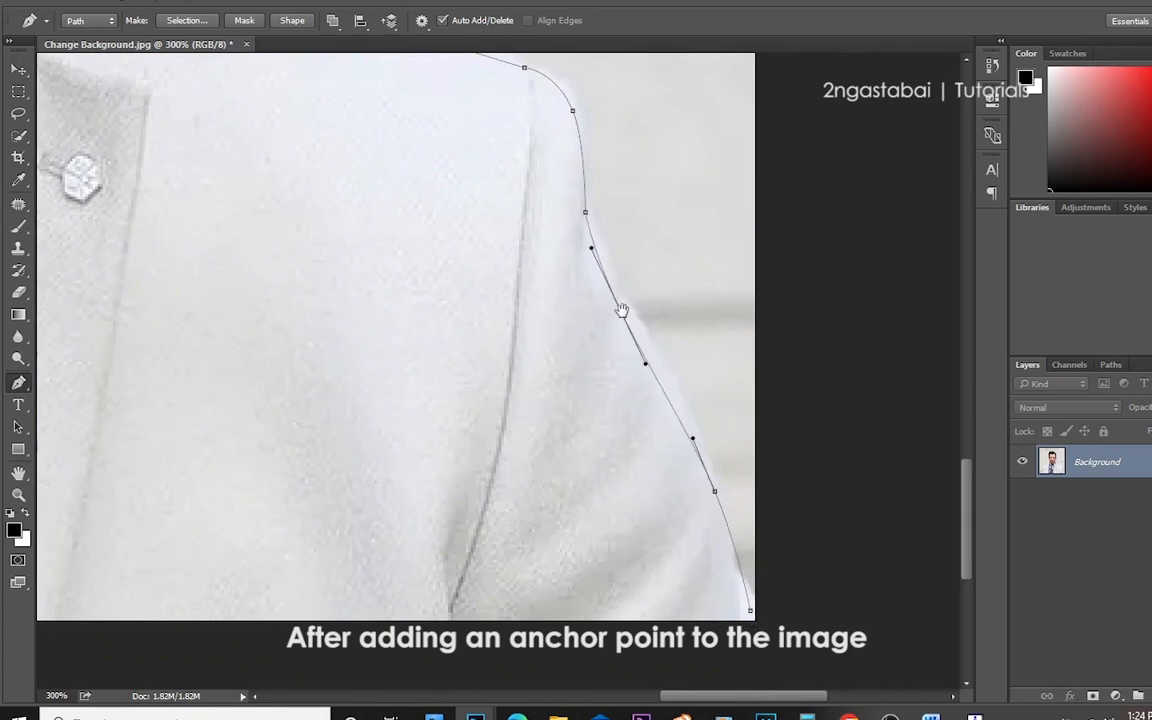
# - Close the path around the man by placing two anchor points below the photo and joining back to the starting point
pyautogui.keyDown('alt'); pyautogui.click(622, 312); pyautogui.keyUp('alt')
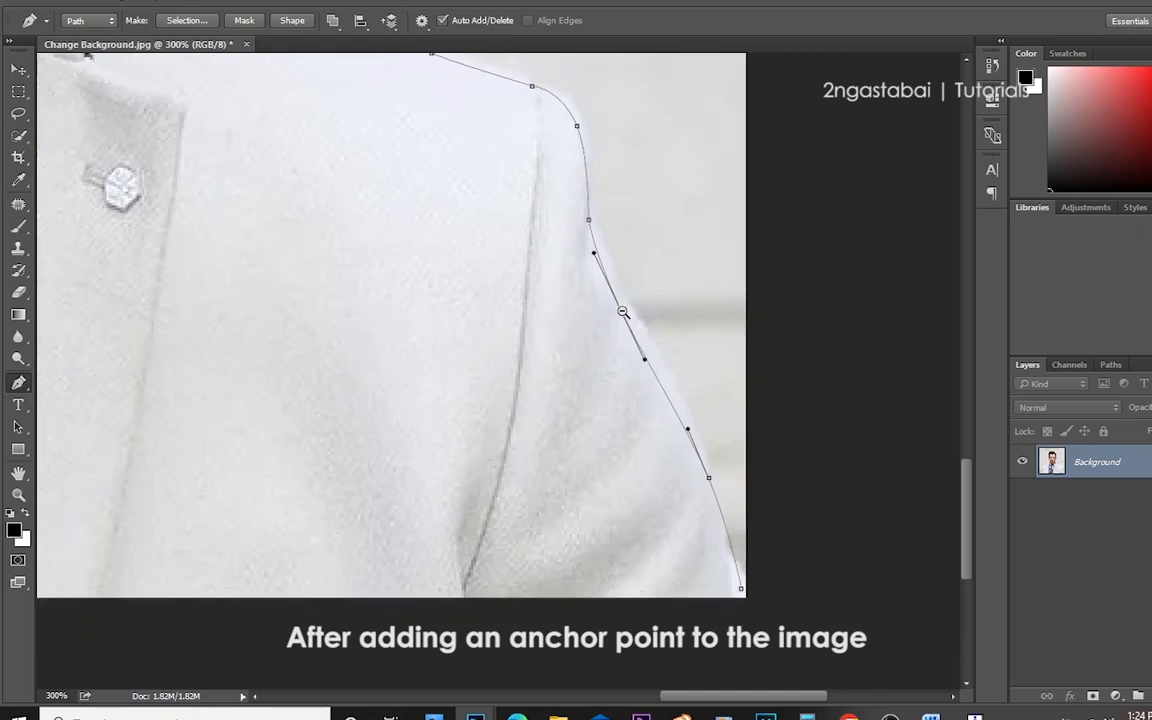
pyautogui.keyDown('alt'); pyautogui.click(622, 312); pyautogui.keyUp('alt')
pyautogui.moveTo(438, 326); pyautogui.dragTo(675, 508)
pyautogui.keyDown('alt'); pyautogui.click(690, 475); pyautogui.keyUp('alt')
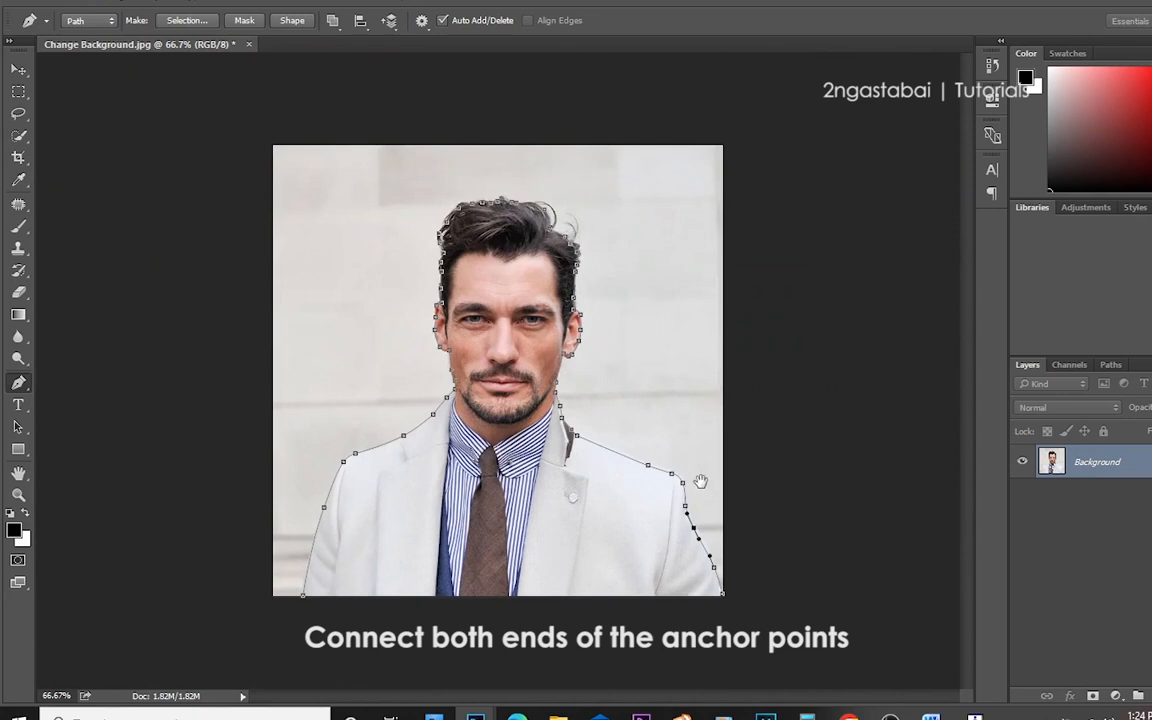
pyautogui.click(728, 625)
pyautogui.click(305, 645)
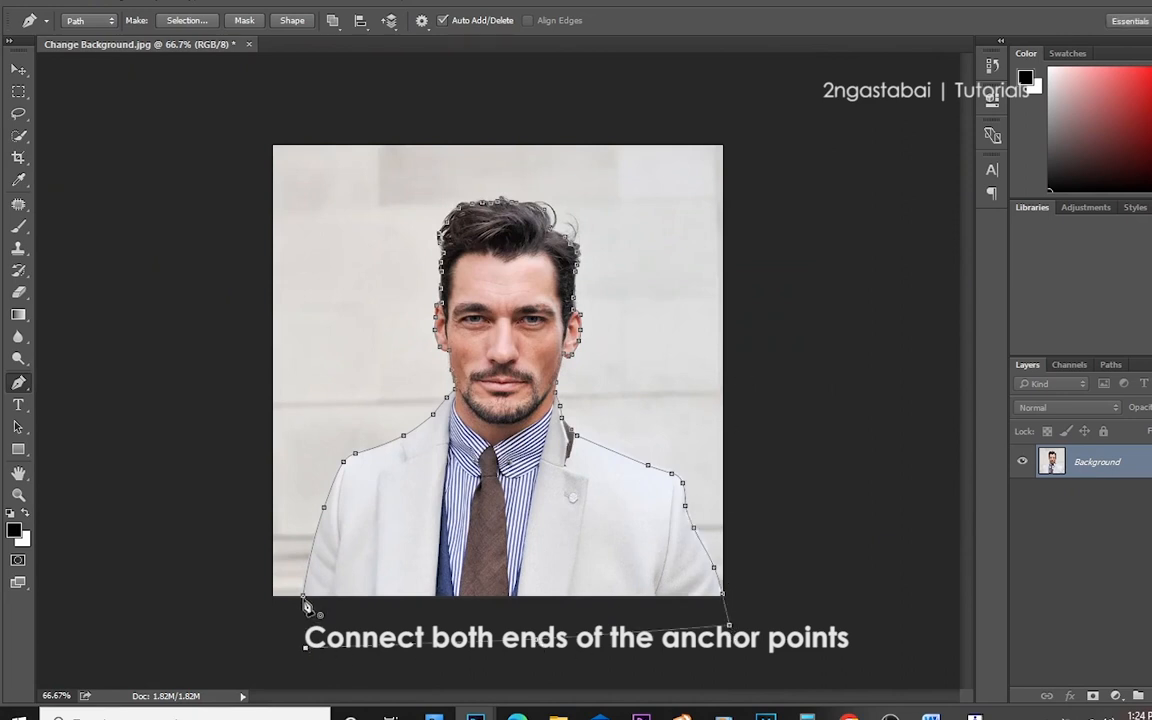
pyautogui.click(304, 598)
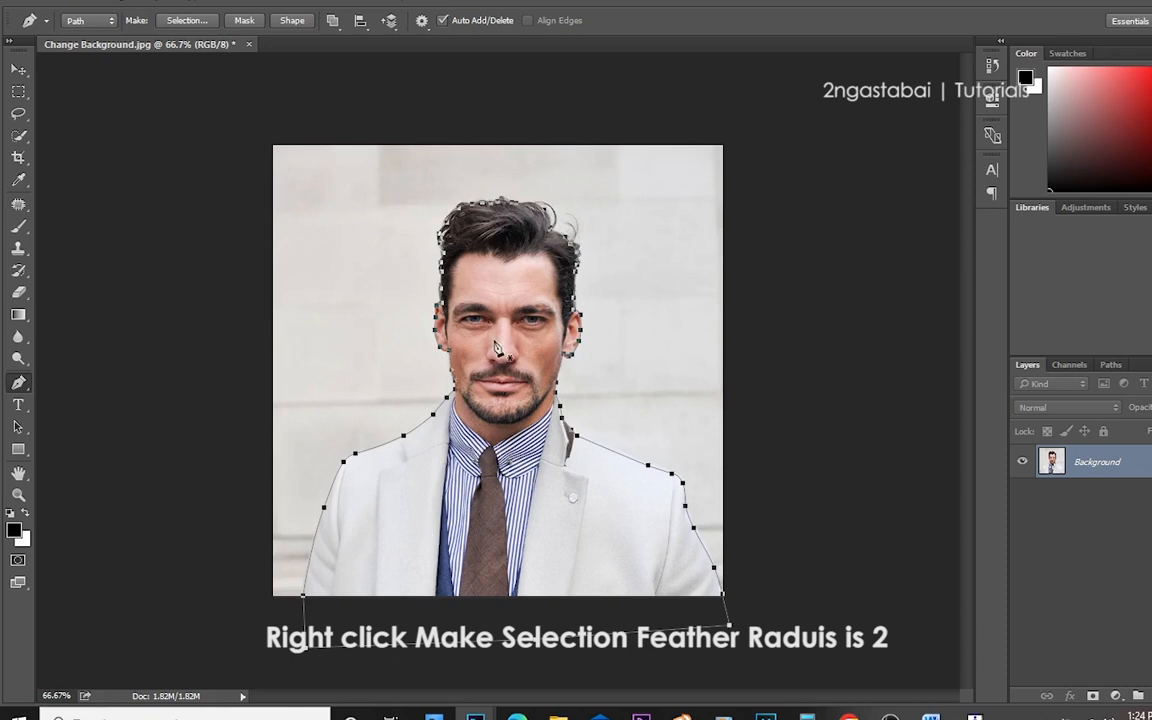
# - Turn the closed path into a selection with a 2-pixel feather radius and copy the selected man to a new layer
pyautogui.rightClick(495, 445)
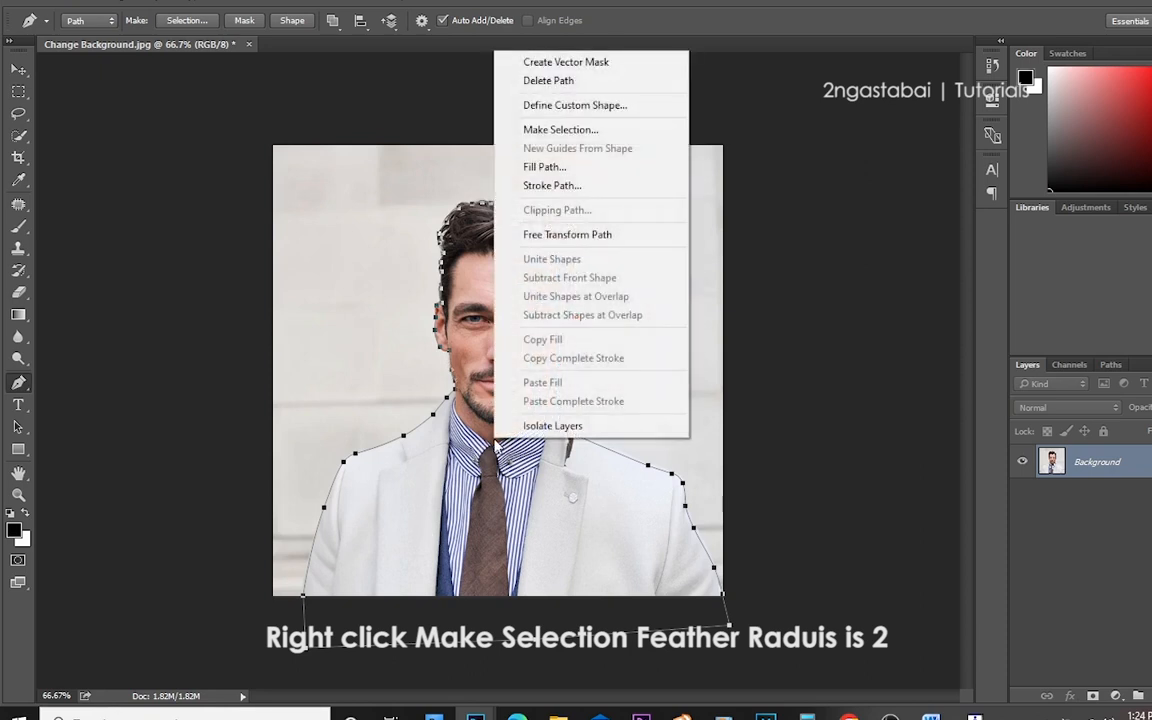
pyautogui.click(565, 132)
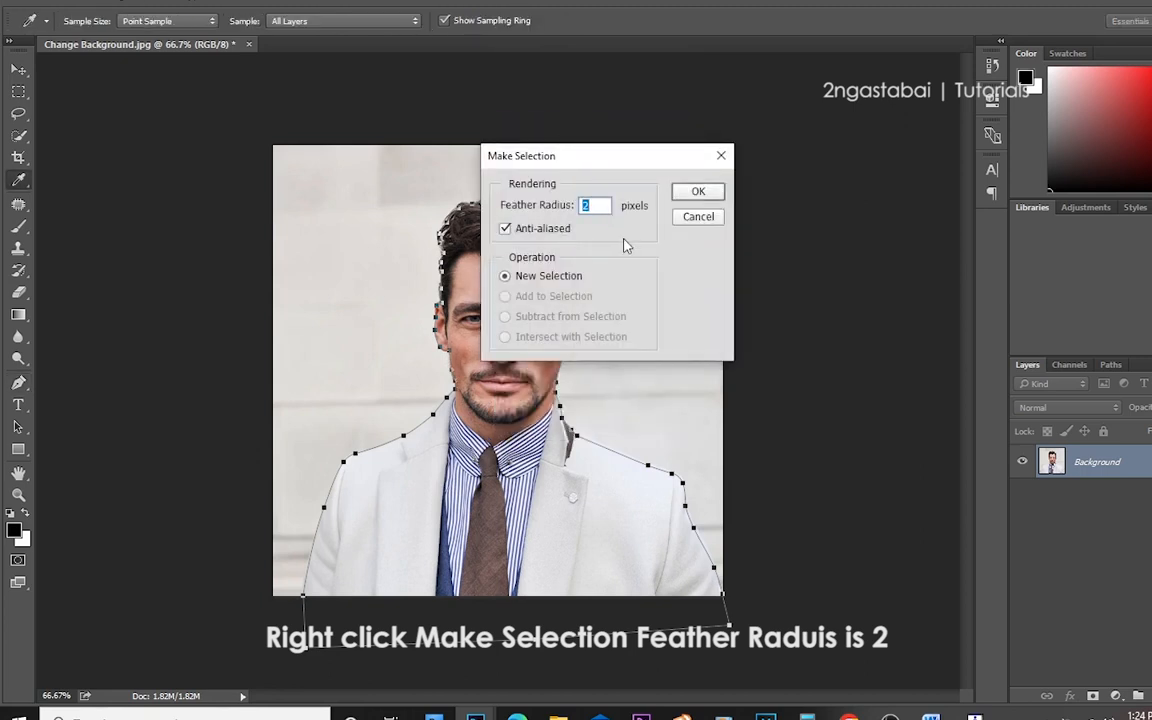
pyautogui.moveTo(602, 206); pyautogui.dragTo(543, 205)
pyautogui.click(698, 191)
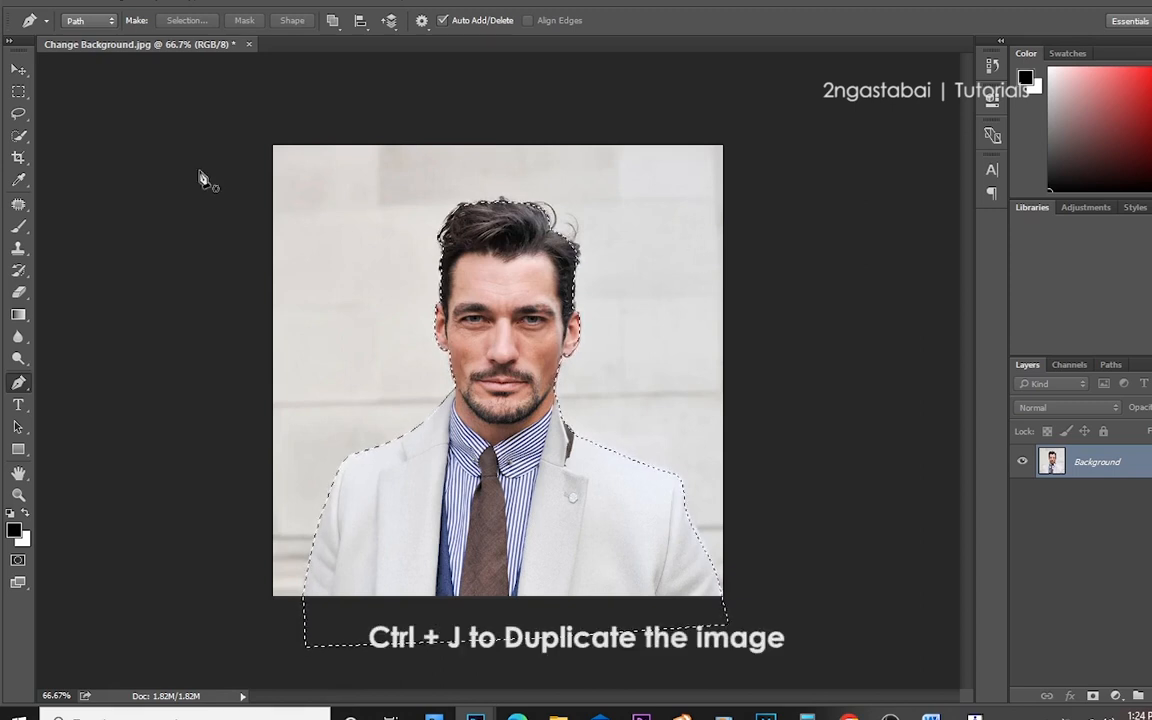
pyautogui.click(18, 69)
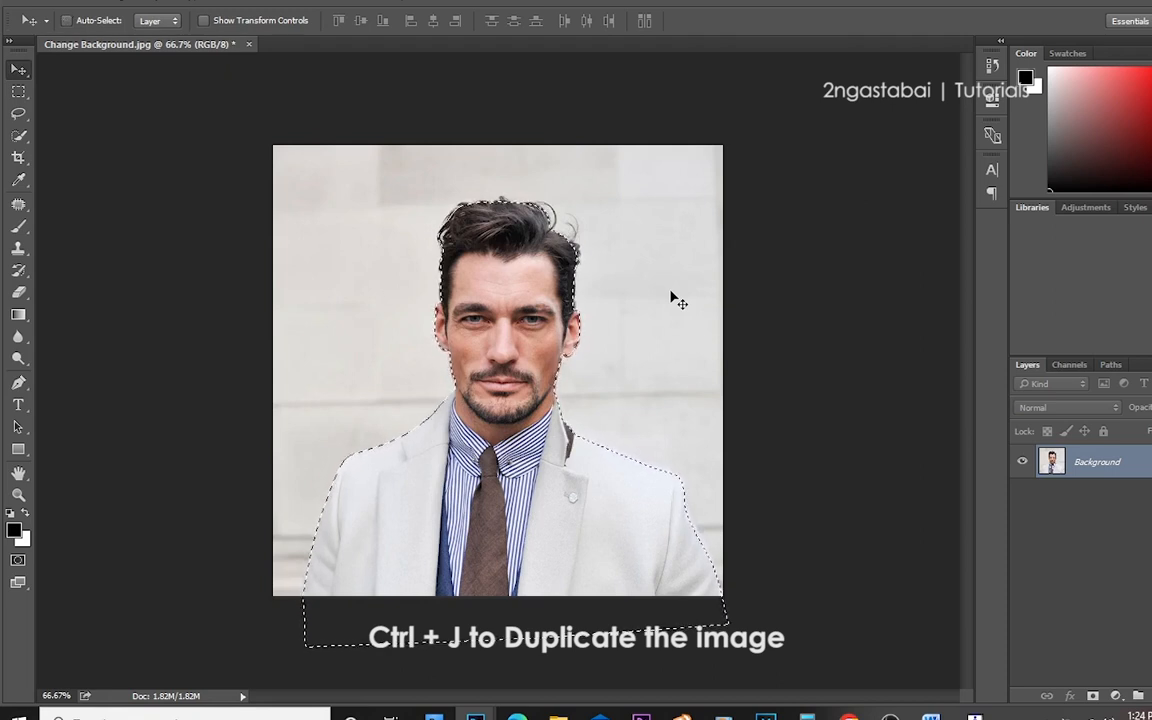
pyautogui.hotkey('ctrl', 'j')
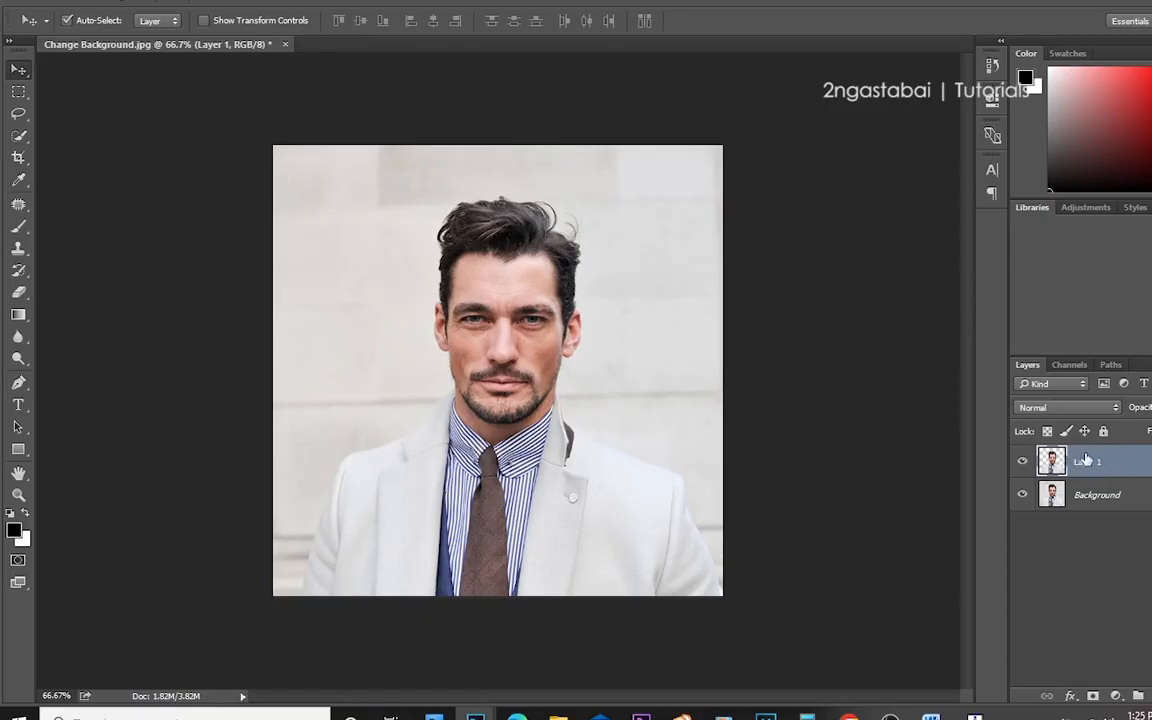
# - Add an empty layer directly above the Background layer and fill it with the white background color
pyautogui.click(1100, 495)
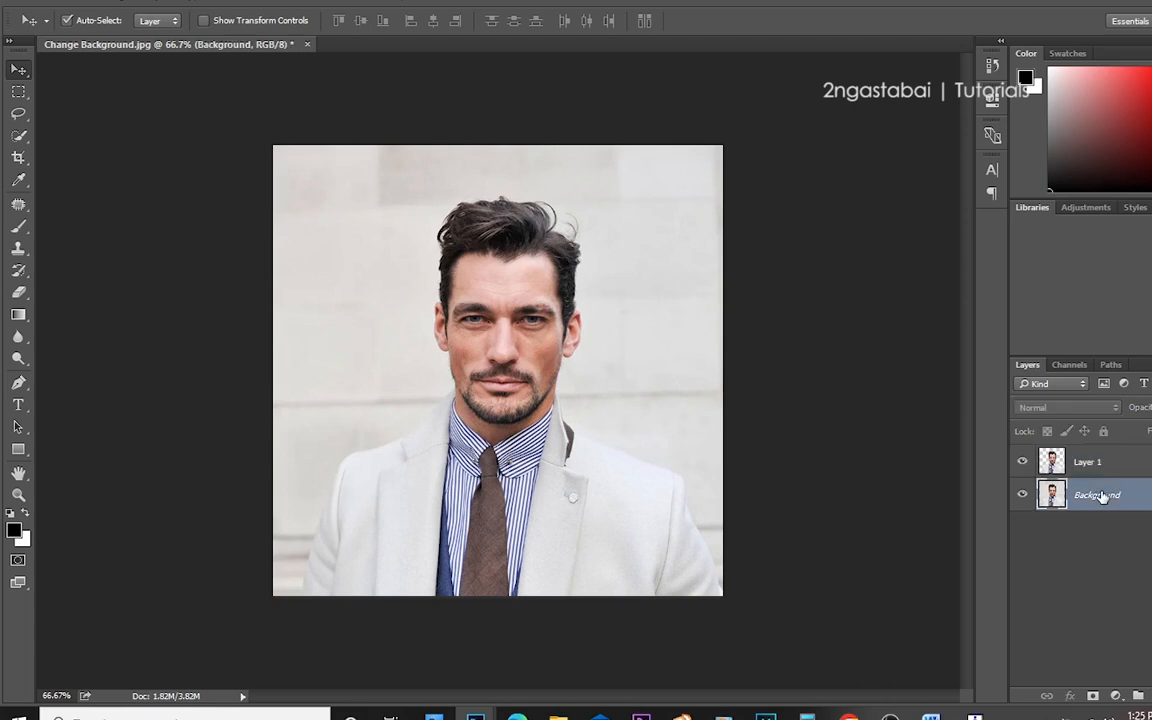
pyautogui.click(1021, 495)
pyautogui.click(1021, 495)
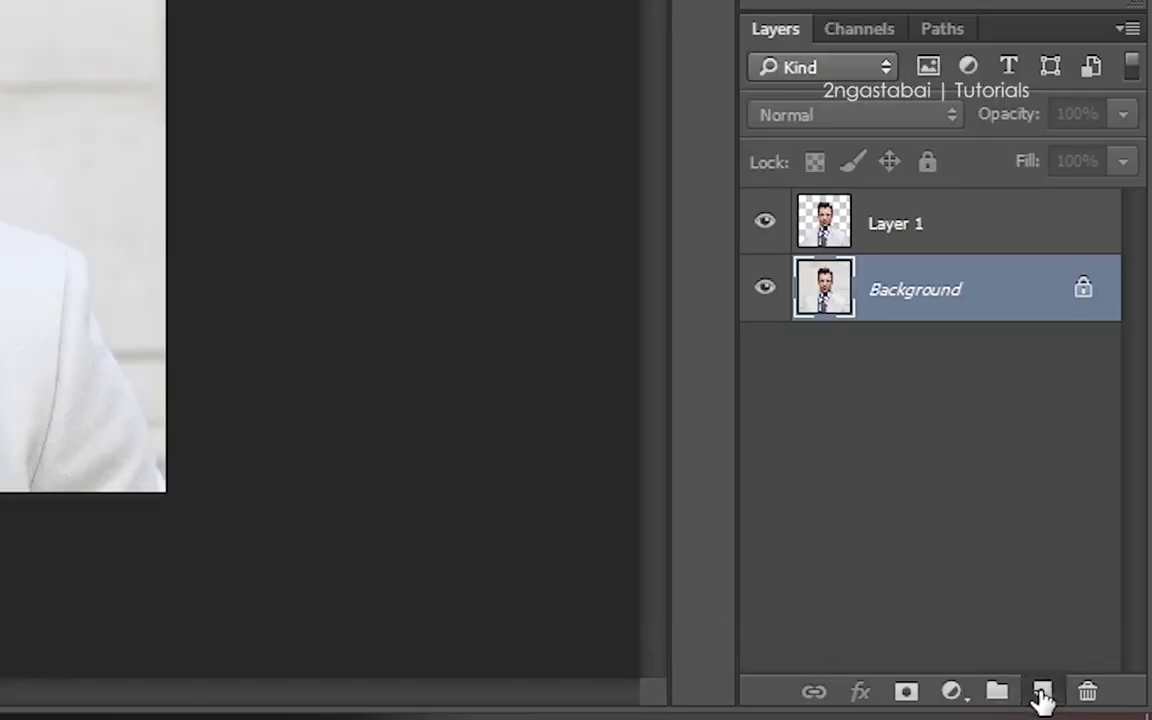
pyautogui.click(1041, 697)
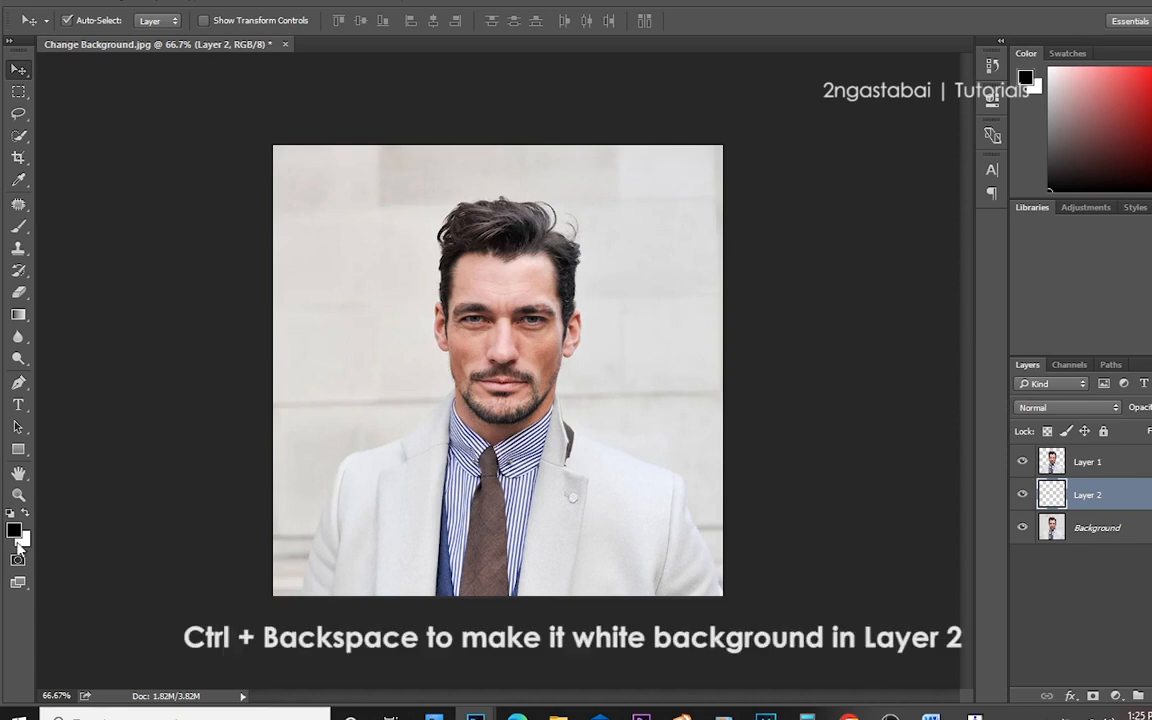
pyautogui.hotkey('ctrl', 'BackSpace')
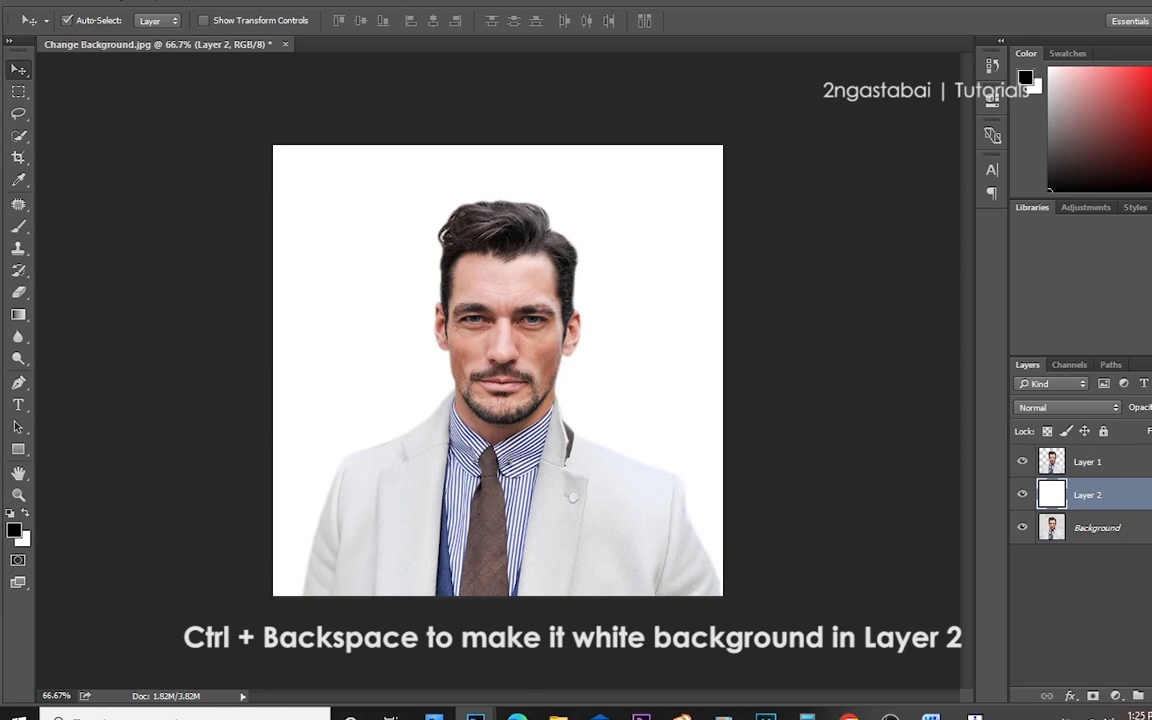
# - Add a Gradient Overlay effect to Layer 2 using the Blue, Red, Yellow preset gradient
pyautogui.doubleClick(1120, 494)
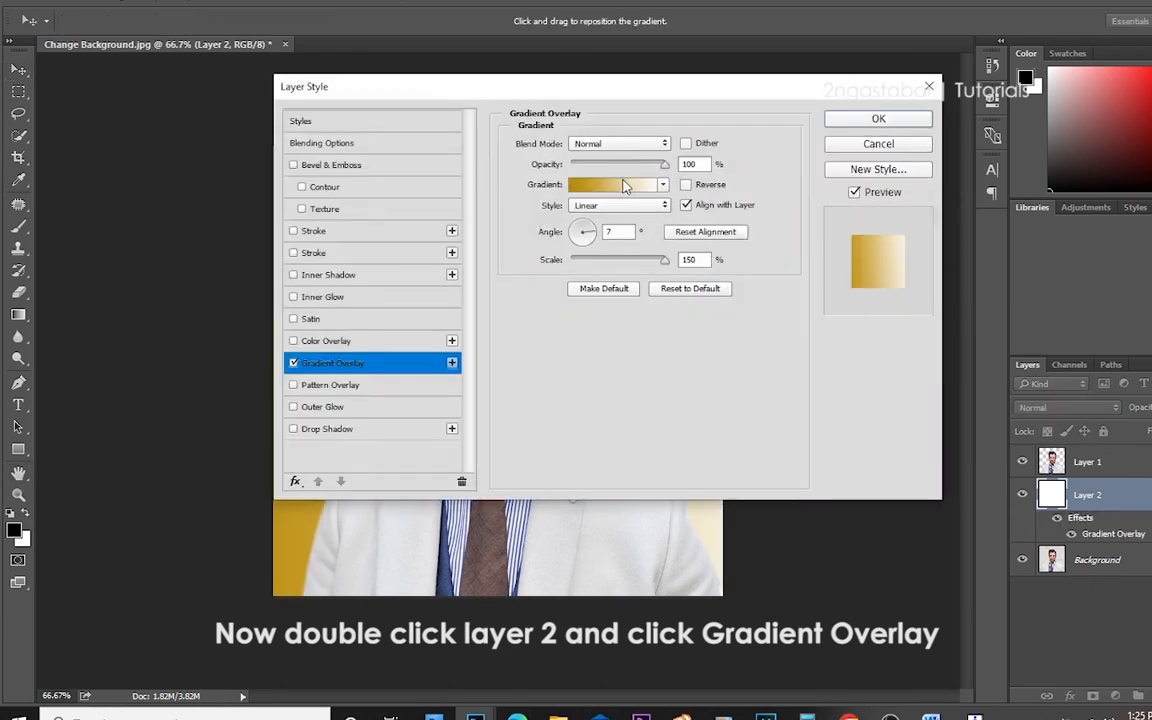
pyautogui.click(662, 184)
pyautogui.moveTo(617, 81); pyautogui.dragTo(955, 144)
pyautogui.click(978, 255)
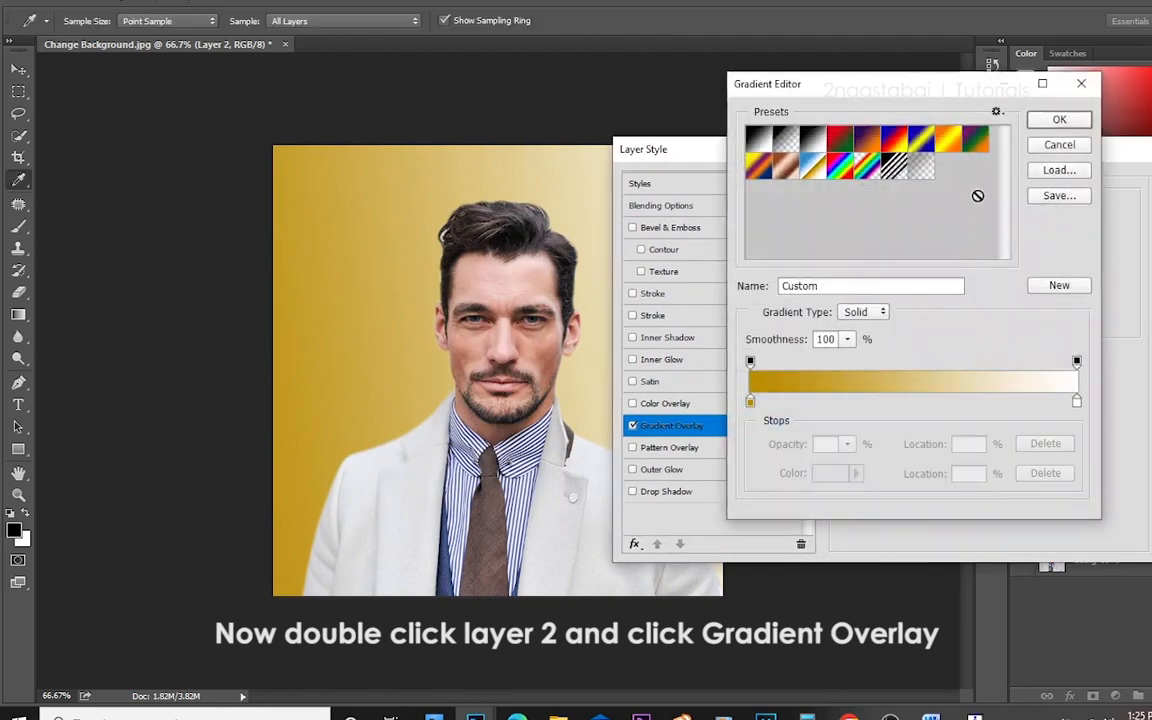
pyautogui.click(894, 142)
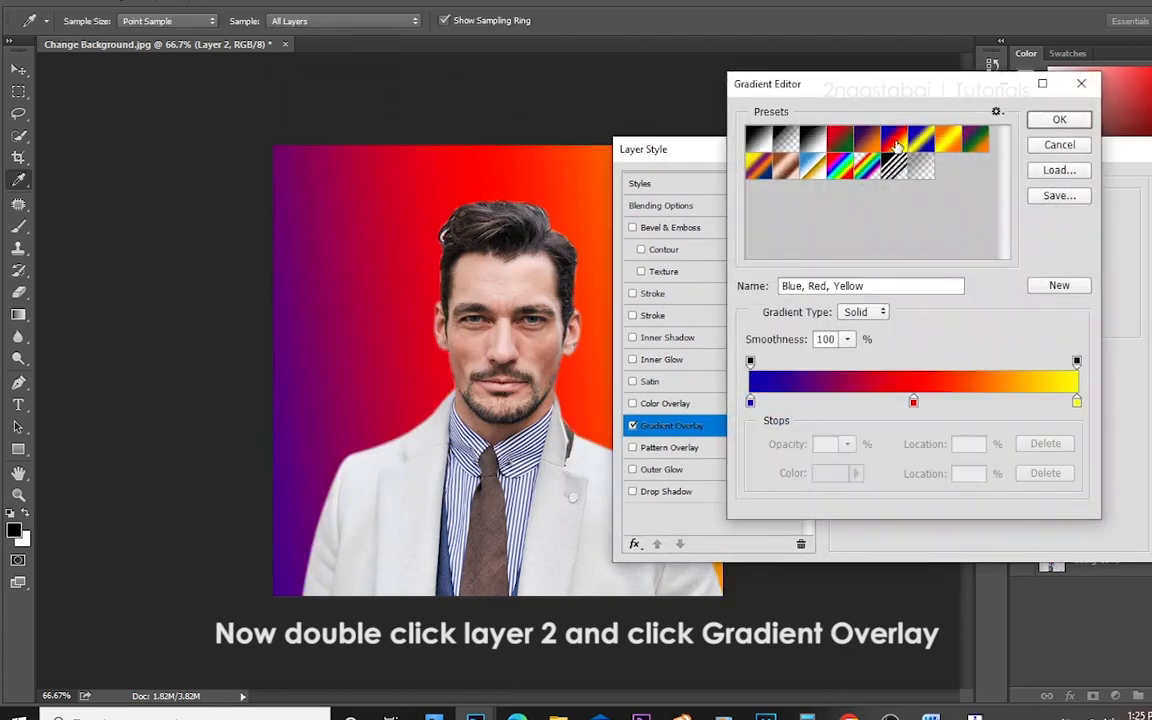
pyautogui.click(921, 141)
pyautogui.click(896, 141)
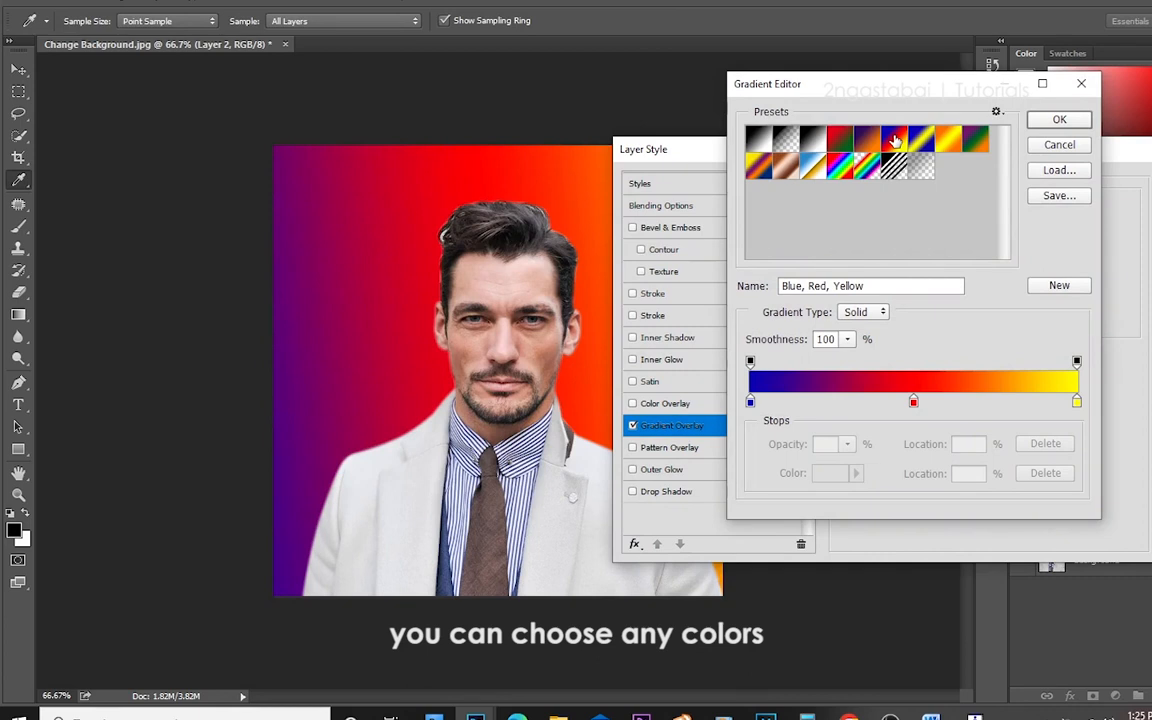
pyautogui.click(921, 141)
pyautogui.click(895, 141)
pyautogui.click(1059, 119)
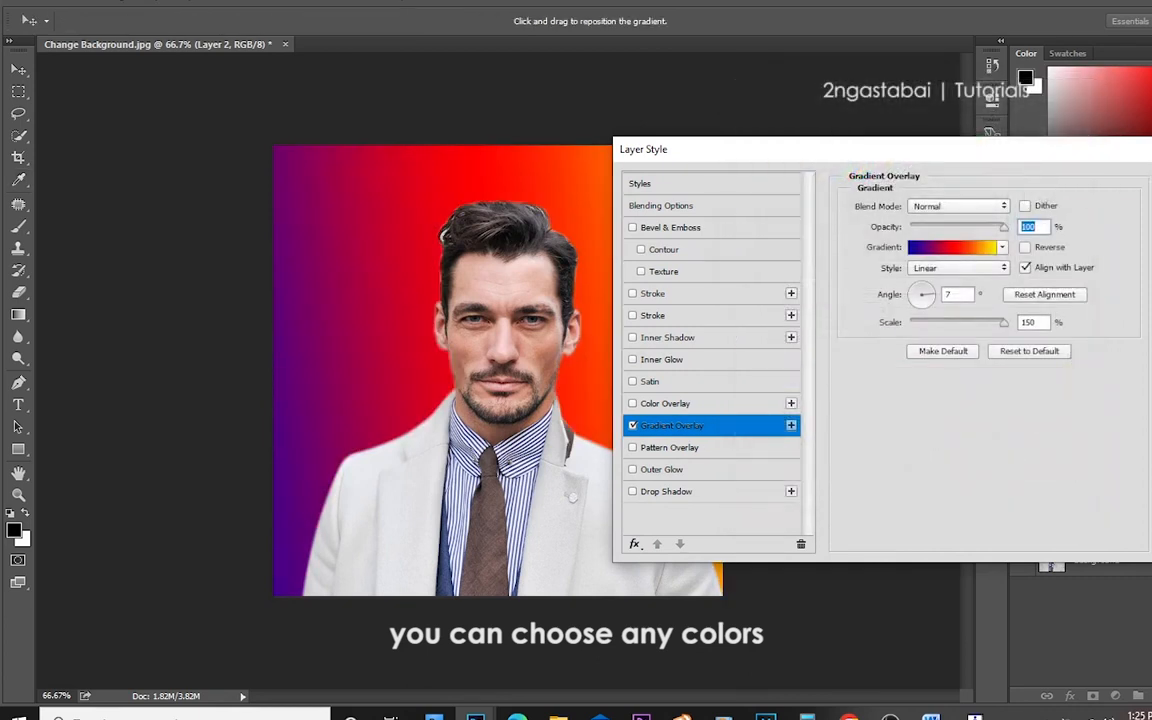
pyautogui.press('Return')
# - On Layer 1, trace a Pen path around the white gap inside the hair curl on the image's left side
pyautogui.keyDown('ctrl'); pyautogui.click(450, 250); pyautogui.keyUp('ctrl')
pyautogui.keyDown('ctrl'); pyautogui.click(448, 250); pyautogui.keyUp('ctrl')
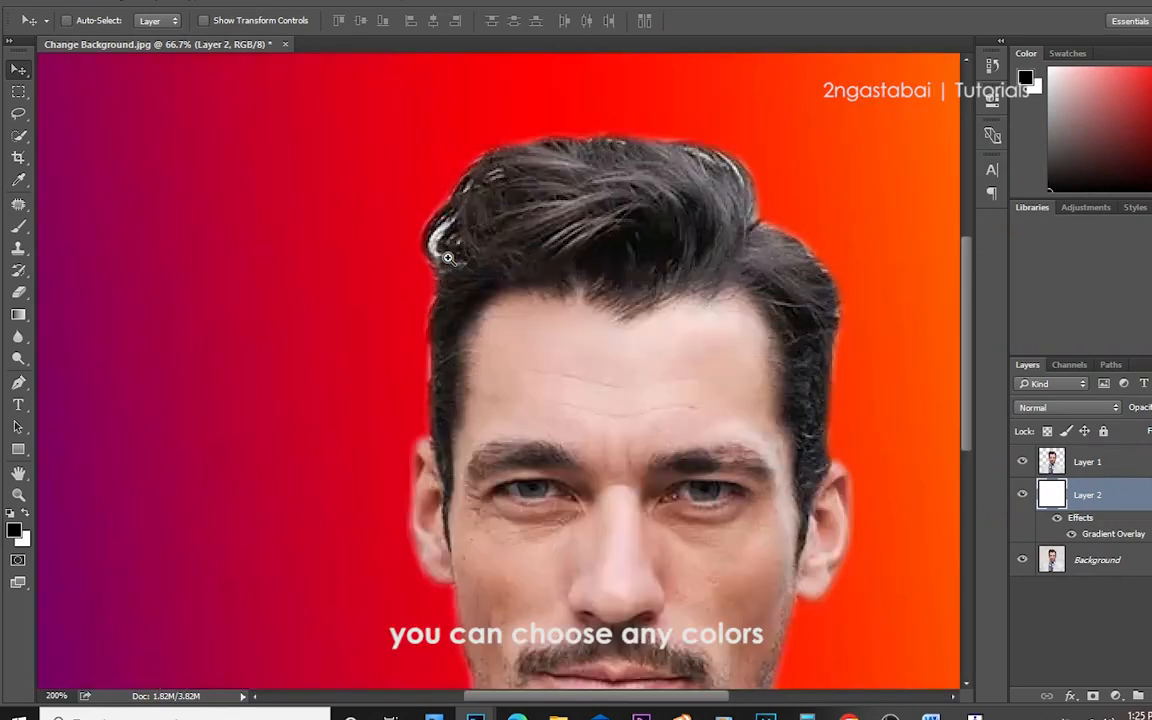
pyautogui.keyDown('ctrl'); pyautogui.click(448, 253); pyautogui.keyUp('ctrl')
pyautogui.keyDown('ctrl'); pyautogui.click(457, 243); pyautogui.keyUp('ctrl')
pyautogui.keyDown('ctrl'); pyautogui.click(458, 236); pyautogui.keyUp('ctrl')
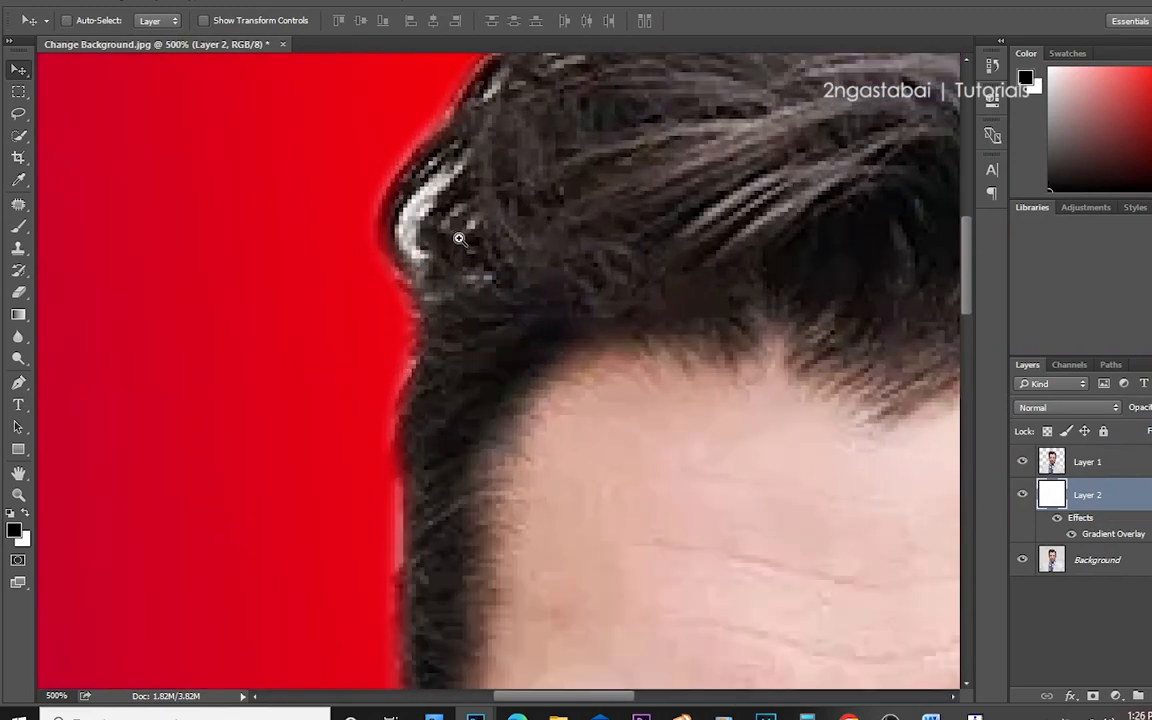
pyautogui.press('p')
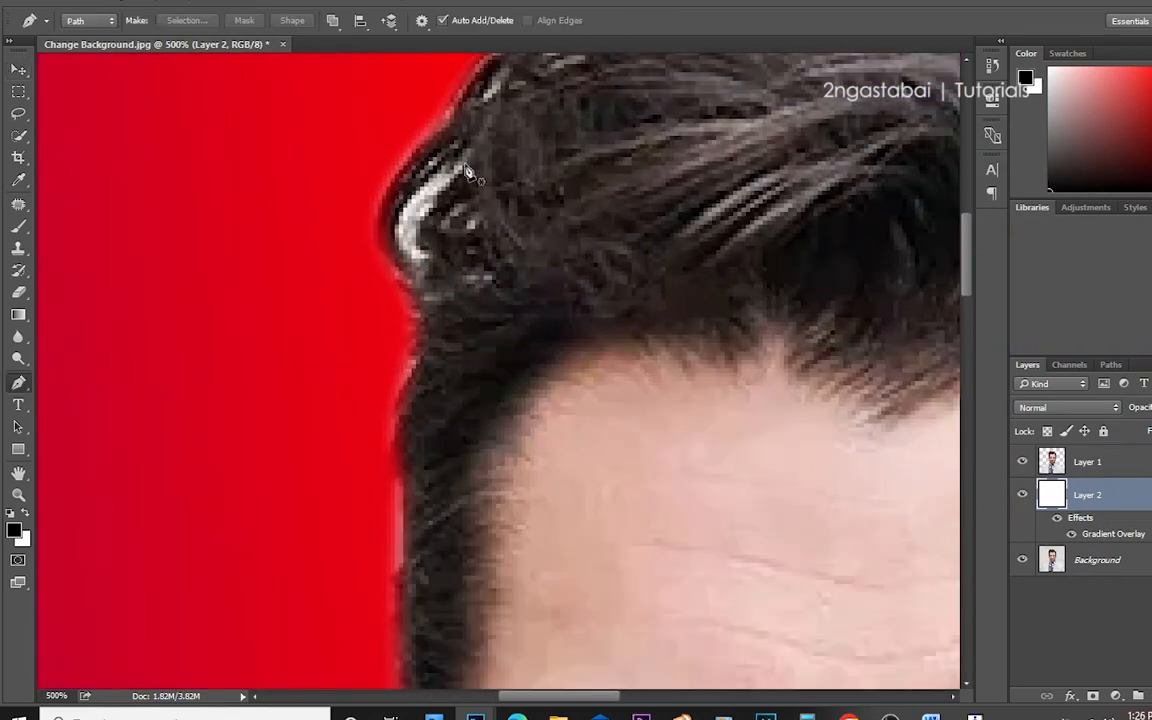
pyautogui.click(1082, 463)
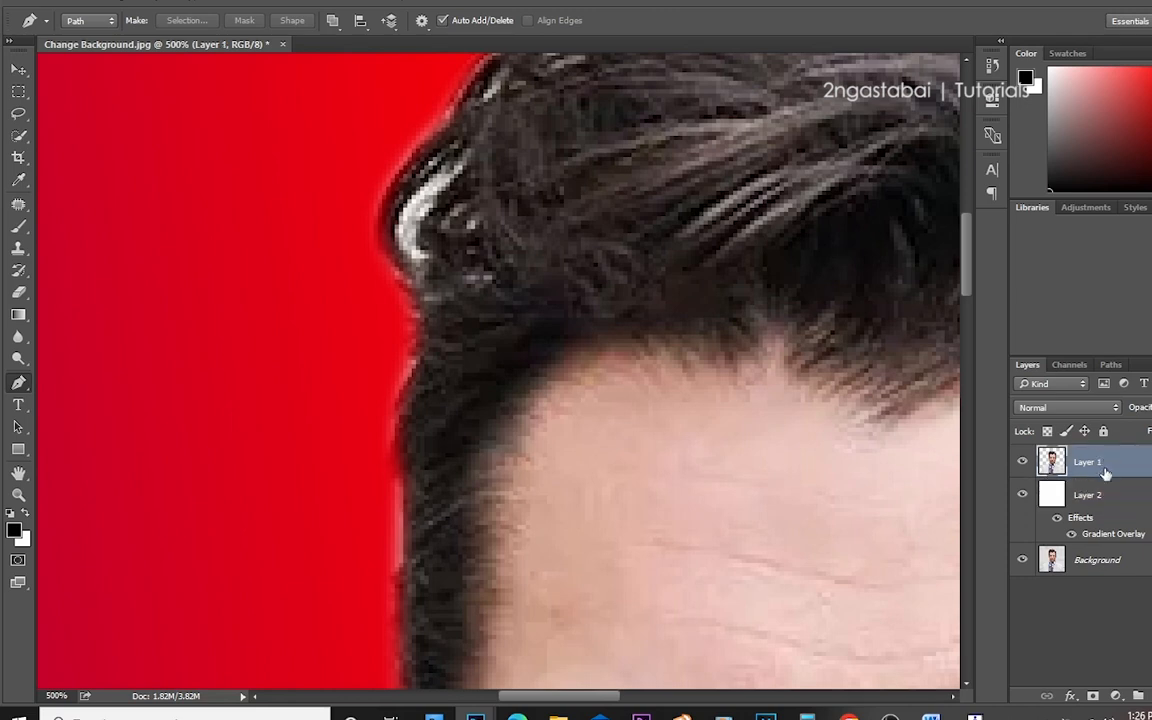
pyautogui.click(459, 182)
pyautogui.click(425, 225)
pyautogui.click(428, 257)
pyautogui.click(398, 240)
pyautogui.click(396, 213)
pyautogui.click(412, 188)
pyautogui.click(452, 161)
# - Turn the hair-gap path into a selection and delete the white patch inside it from Layer 1
pyautogui.rightClick(425, 145)
pyautogui.click(505, 240)
pyautogui.press('Return')
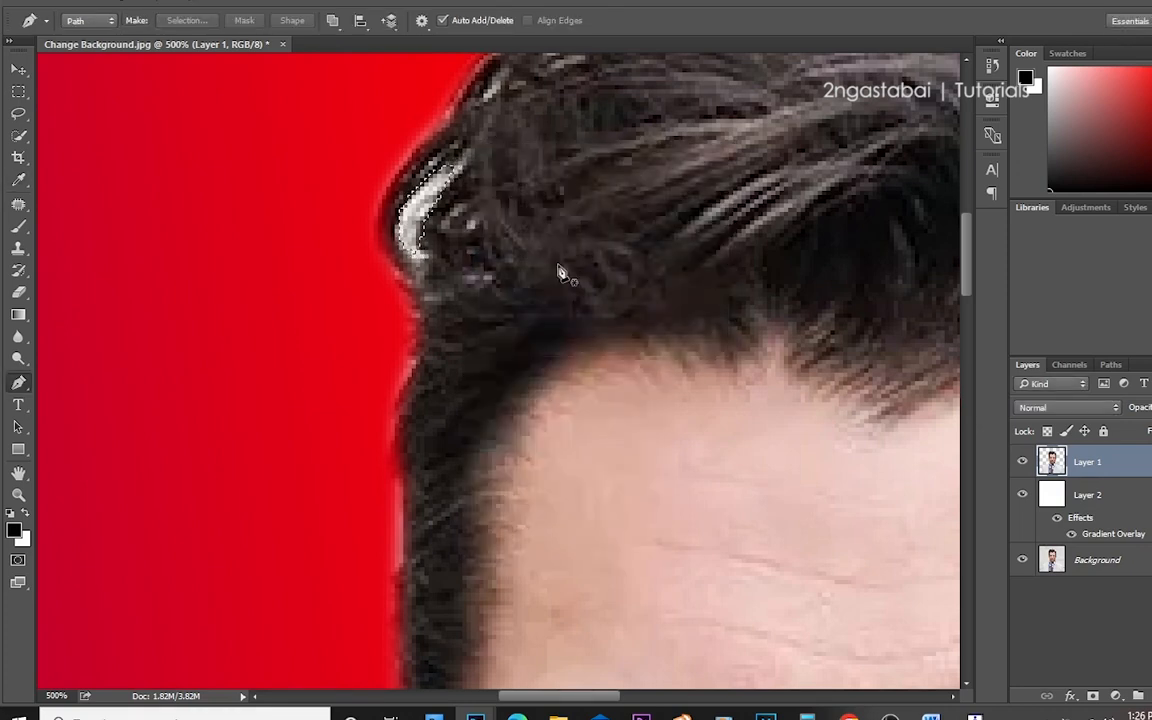
pyautogui.press('Delete')
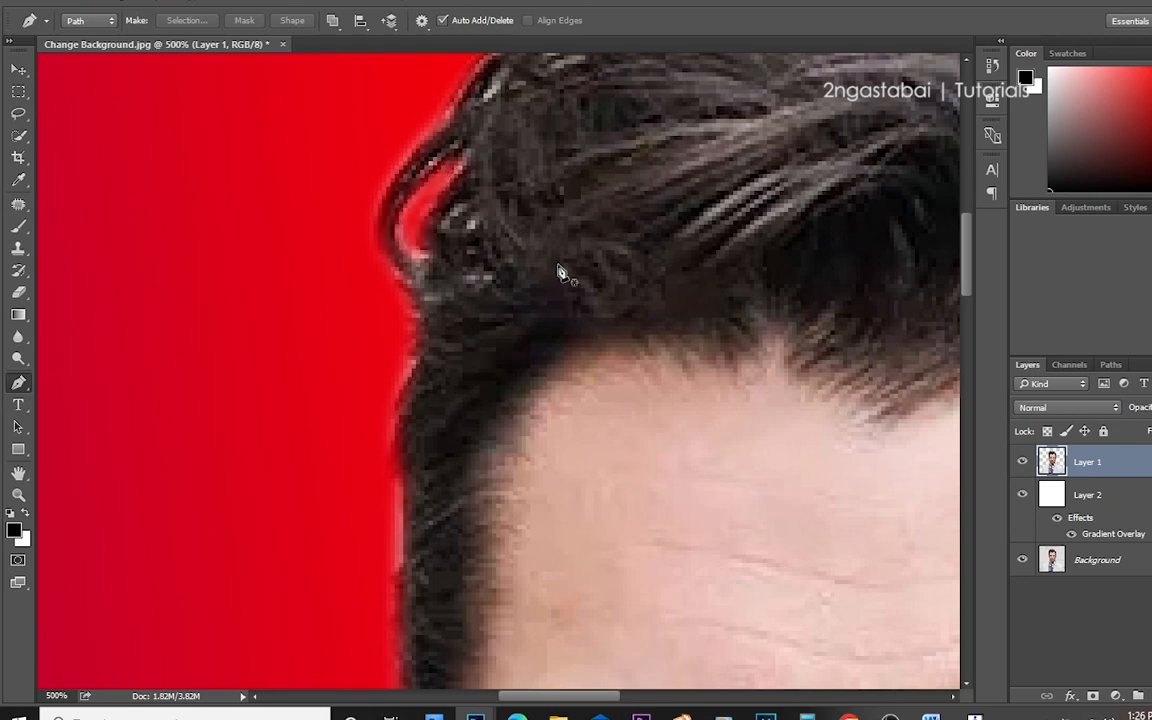
pyautogui.keyDown('alt'); pyautogui.click(558, 266); pyautogui.keyUp('alt')
pyautogui.keyDown('alt'); pyautogui.click(558, 266); pyautogui.keyUp('alt')
pyautogui.keyDown('alt'); pyautogui.click(558, 266); pyautogui.keyUp('alt')
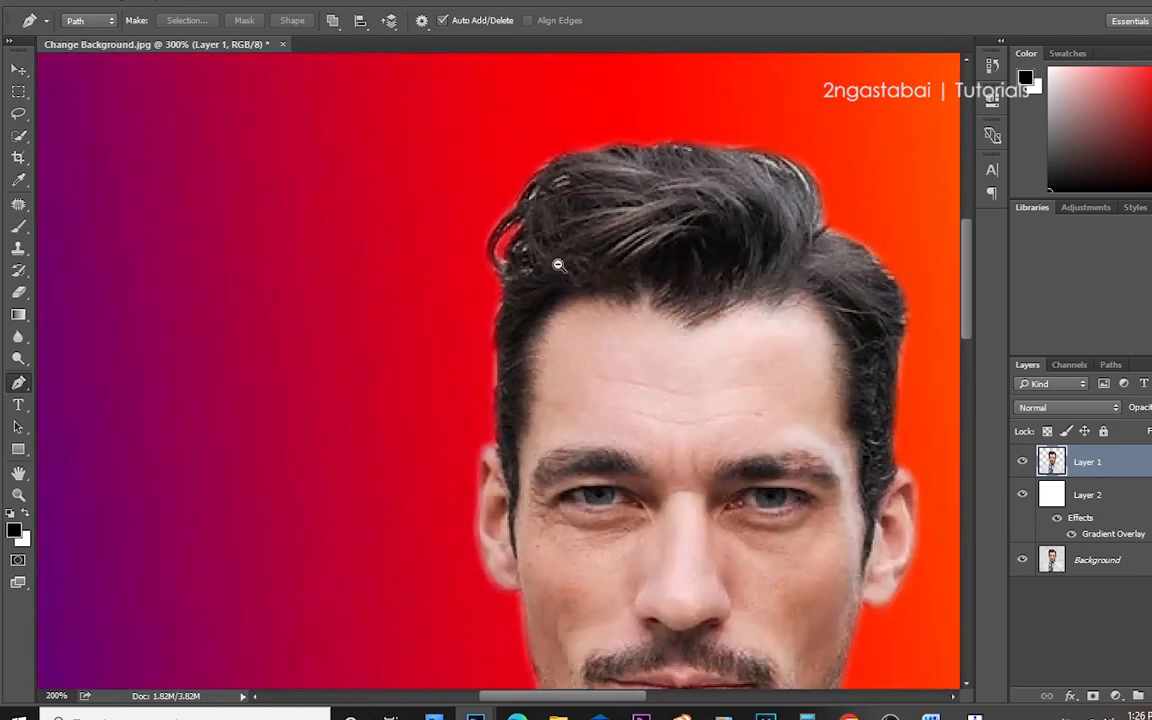
pyautogui.keyDown('alt'); pyautogui.click(550, 258); pyautogui.keyUp('alt')
pyautogui.keyDown('alt'); pyautogui.click(550, 258); pyautogui.keyUp('alt')
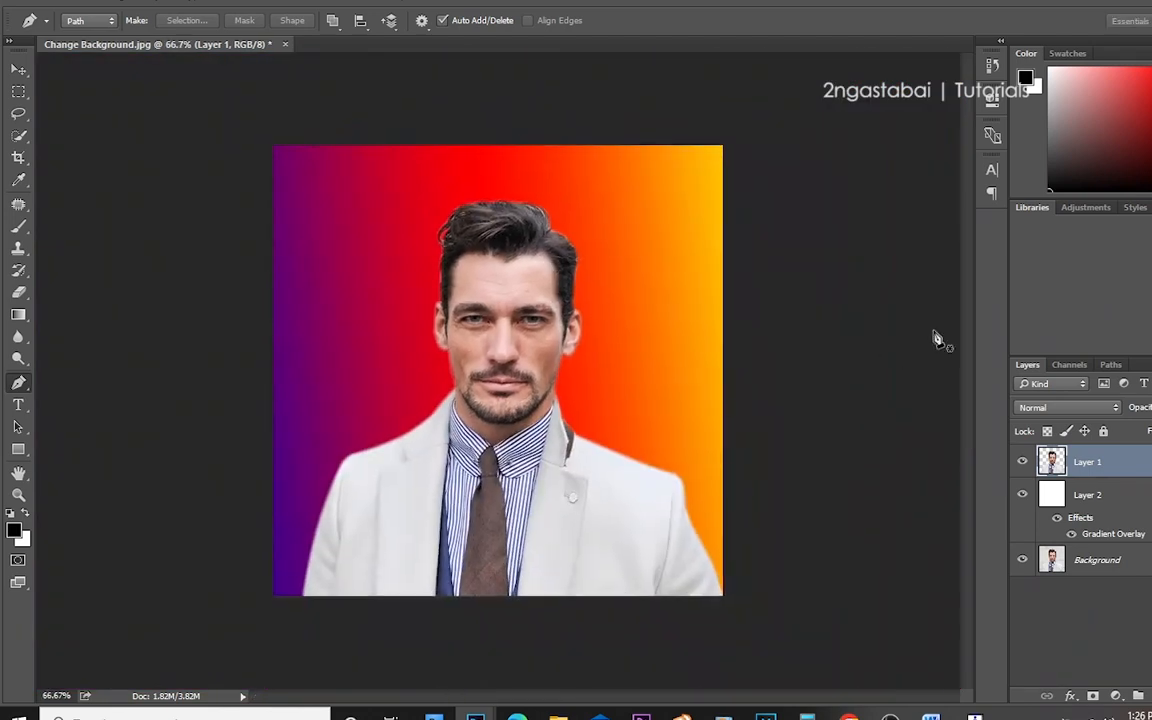